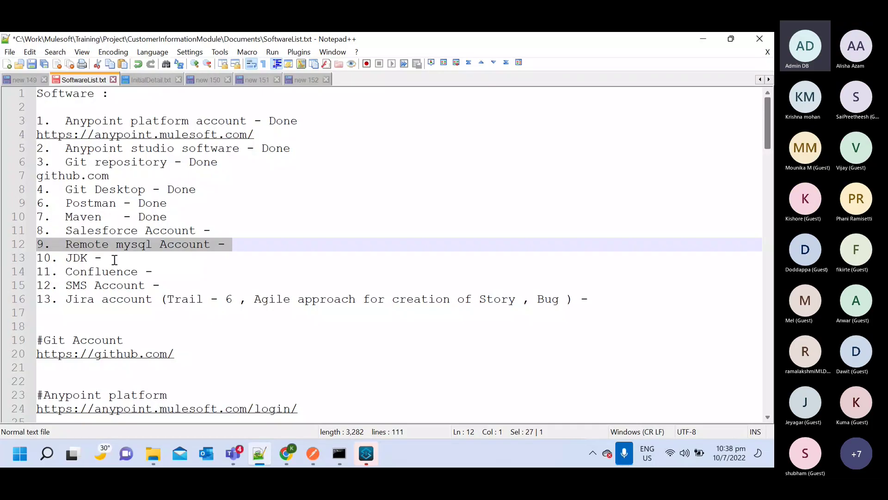
# - Switch to File Explorer and open the Software folder inside C:\Work
pyautogui.click(114, 259)
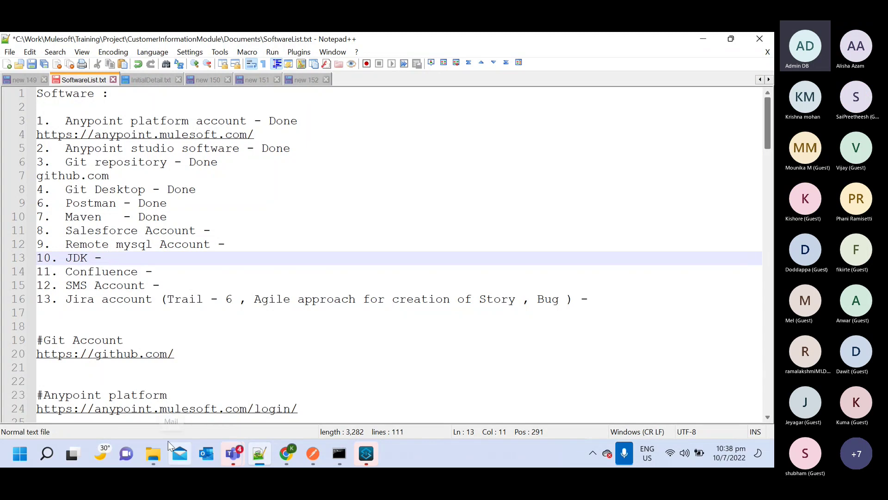
pyautogui.moveTo(152, 455)
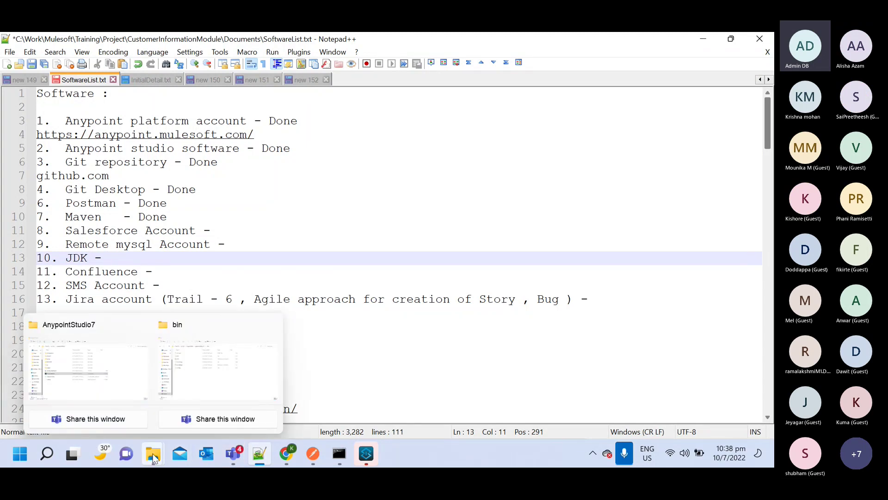
pyautogui.click(120, 381)
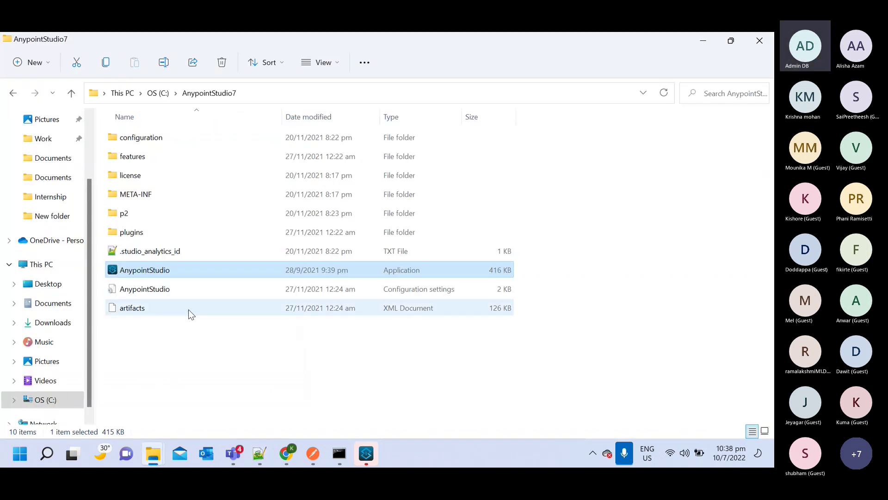
pyautogui.moveTo(160, 447)
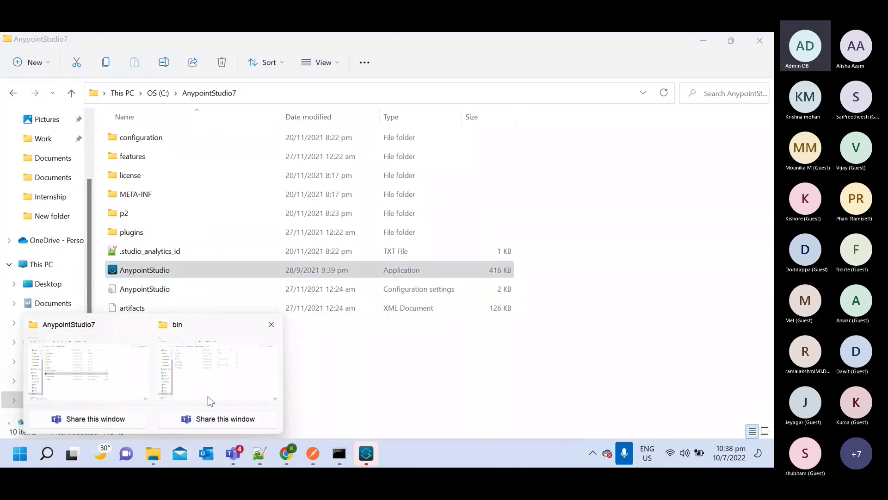
pyautogui.click(210, 392)
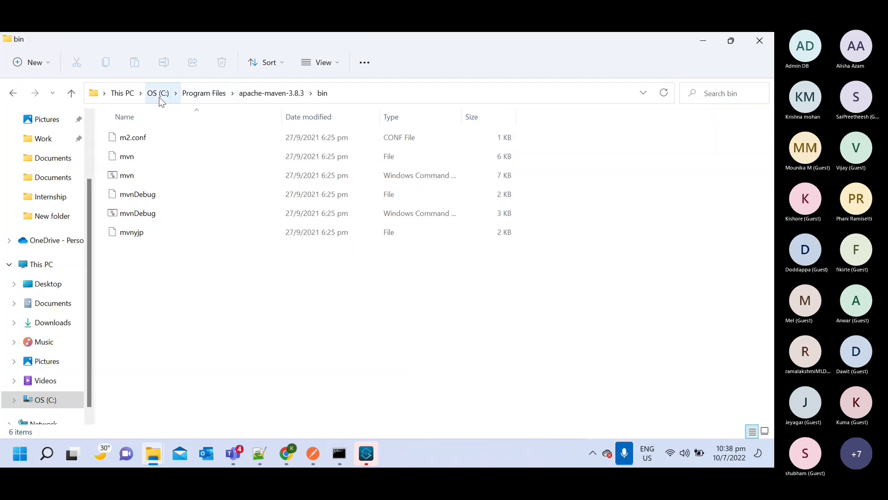
pyautogui.scroll(3, 46, 194)
pyautogui.click(43, 196)
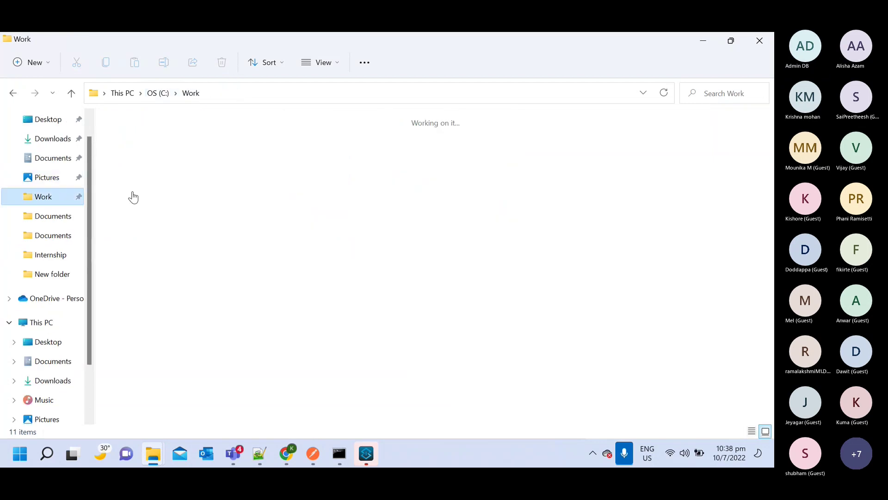
pyautogui.click(594, 162)
pyautogui.doubleClick(593, 162)
pyautogui.moveTo(287, 462)
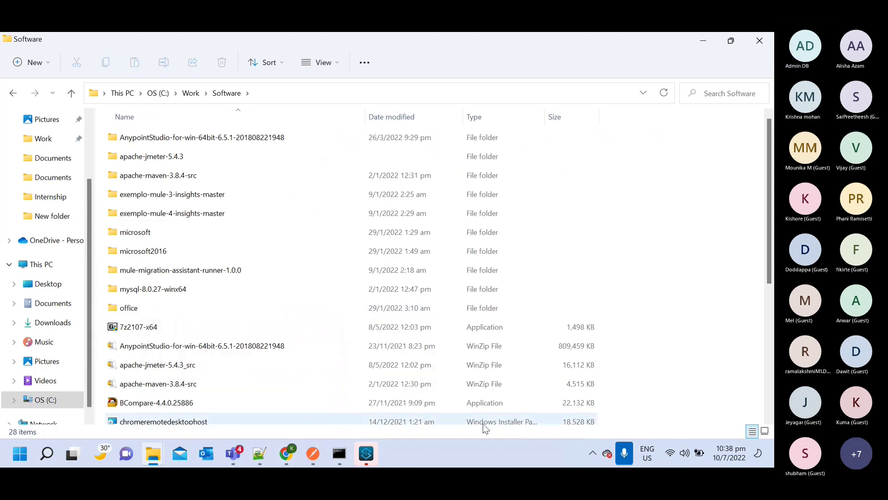
pyautogui.moveTo(233, 453)
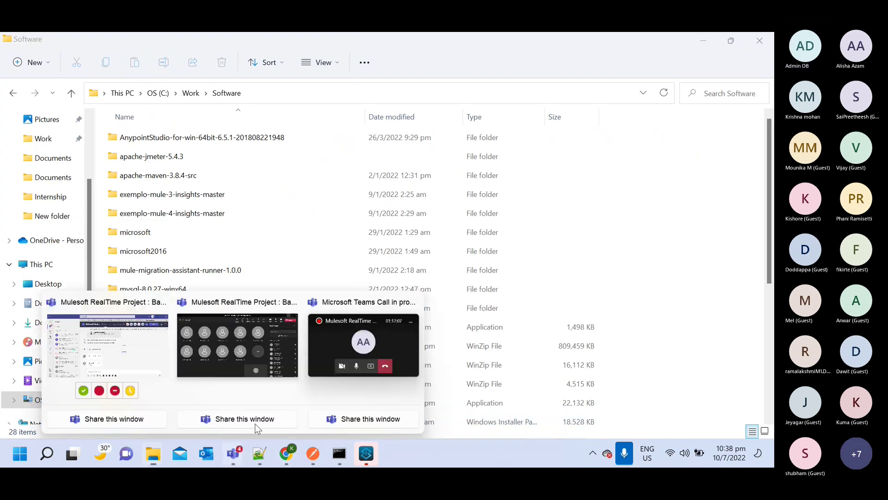
pyautogui.click(309, 373)
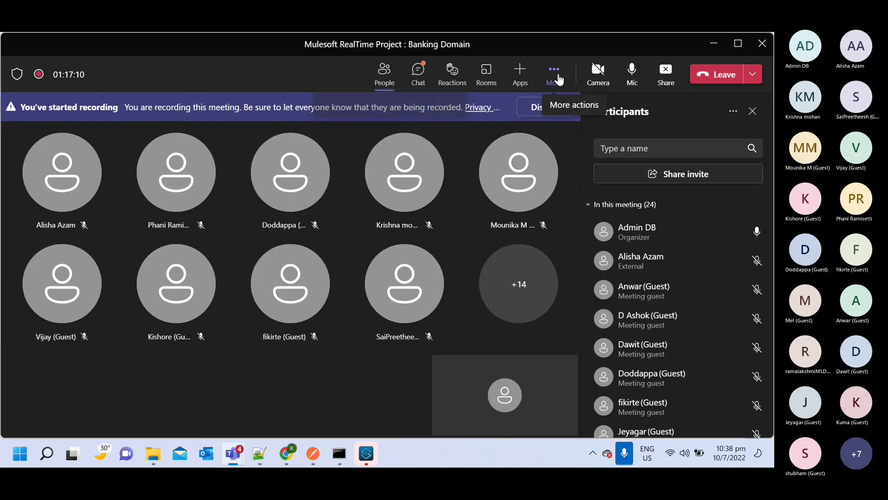
pyautogui.click(558, 78)
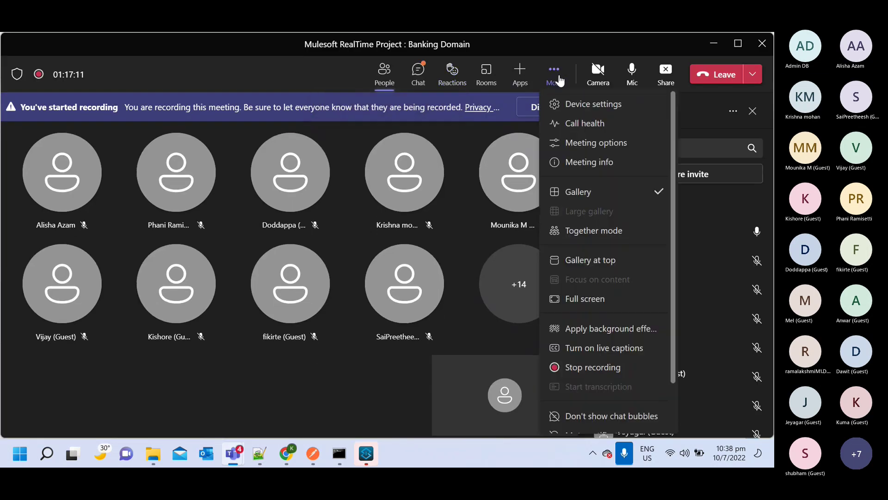
pyautogui.click(709, 46)
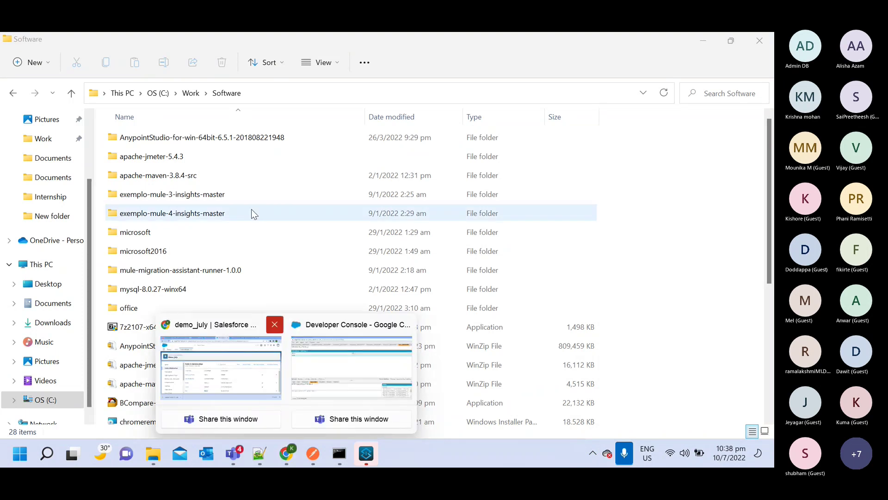
# - Switch to Chrome and search Google for "download jdk 8" in a new tab
pyautogui.click(268, 368)
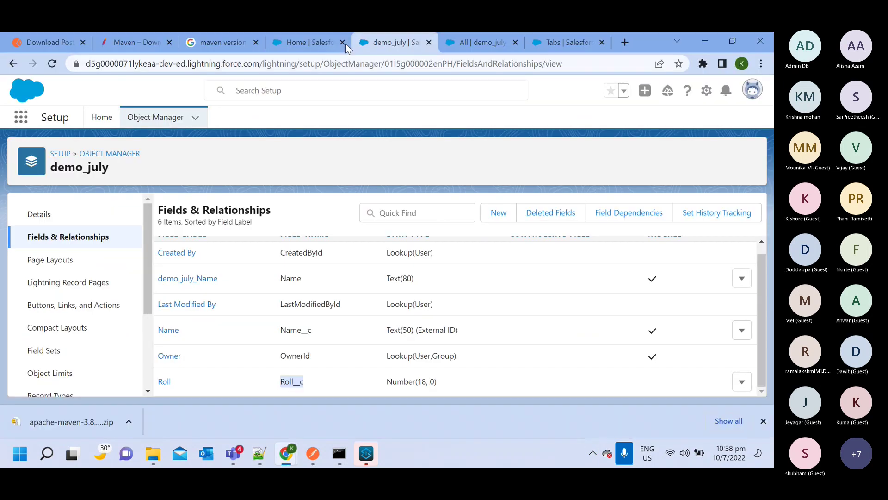
pyautogui.click(625, 42)
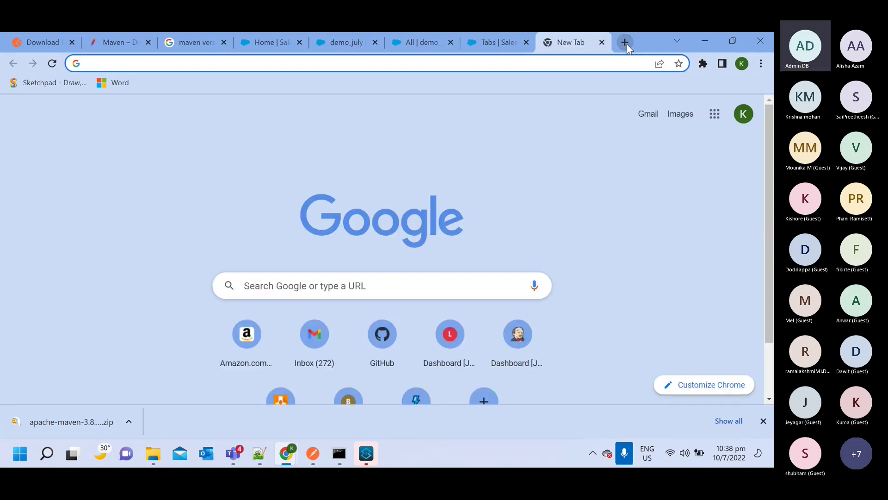
pyautogui.write('dow')
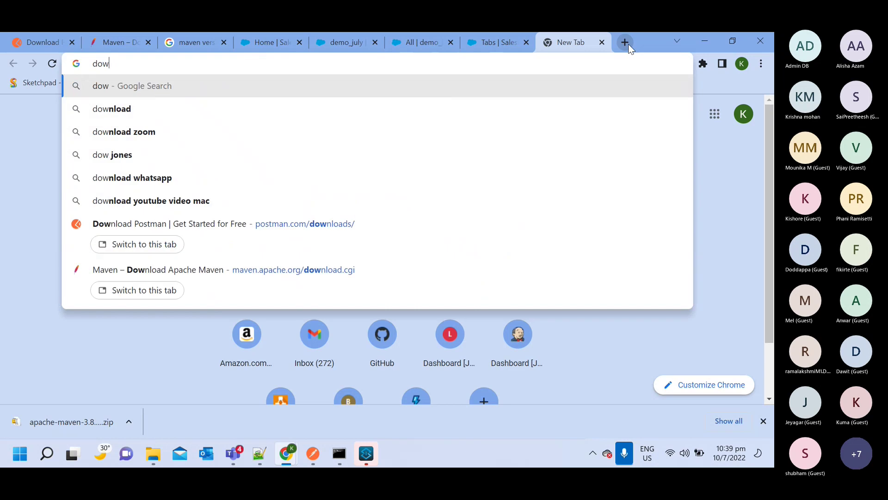
pyautogui.write('load')
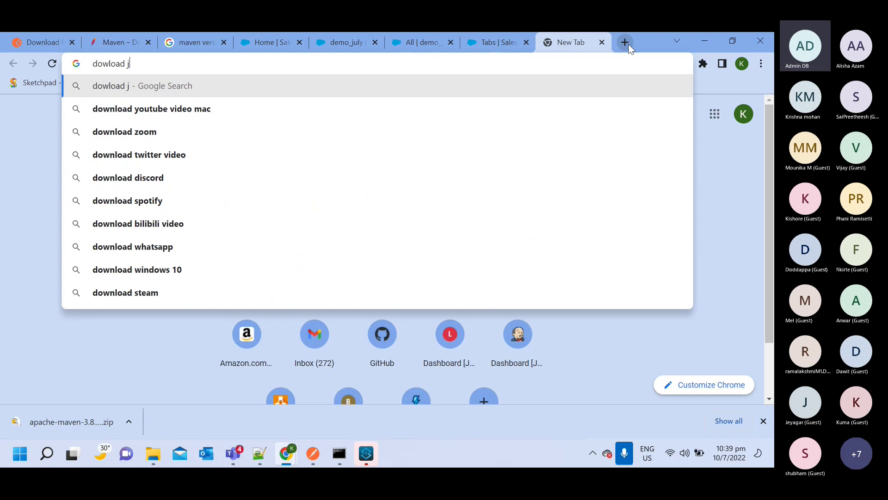
pyautogui.write(' jdk')
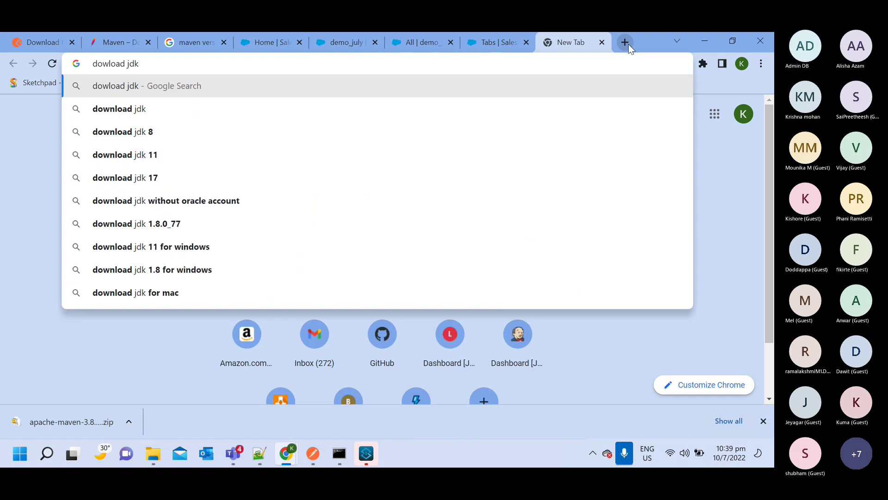
pyautogui.press('Down')
pyautogui.press('Down')
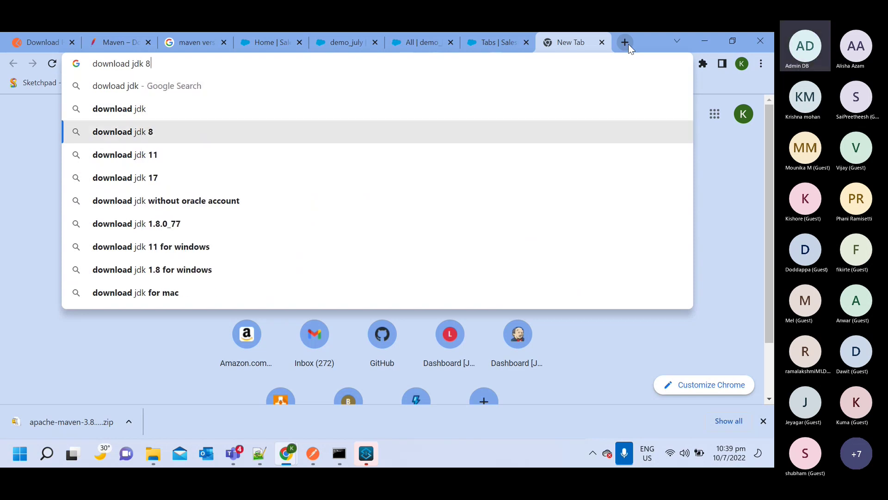
pyautogui.press('Return')
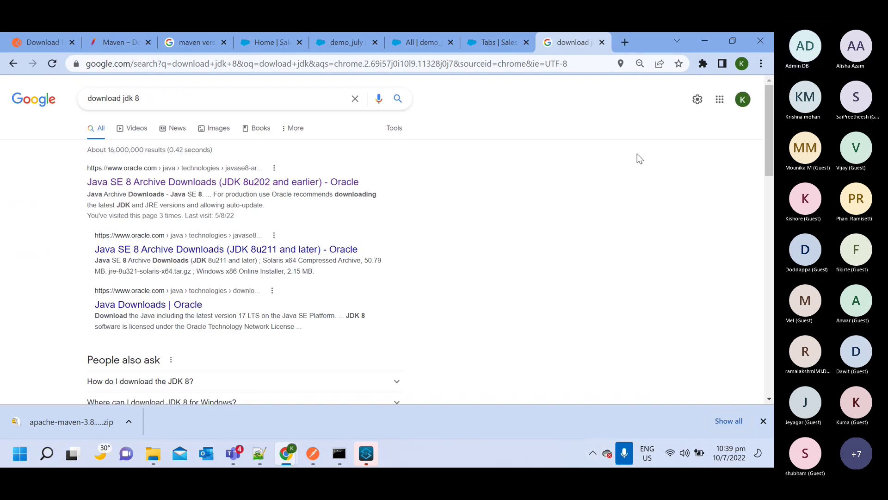
# - Open Oracle's Java SE 8 Archive Downloads (JDK 8u202 and earlier) page and review the JDK 8u202 downloads through the Windows installers
pyautogui.click(217, 182)
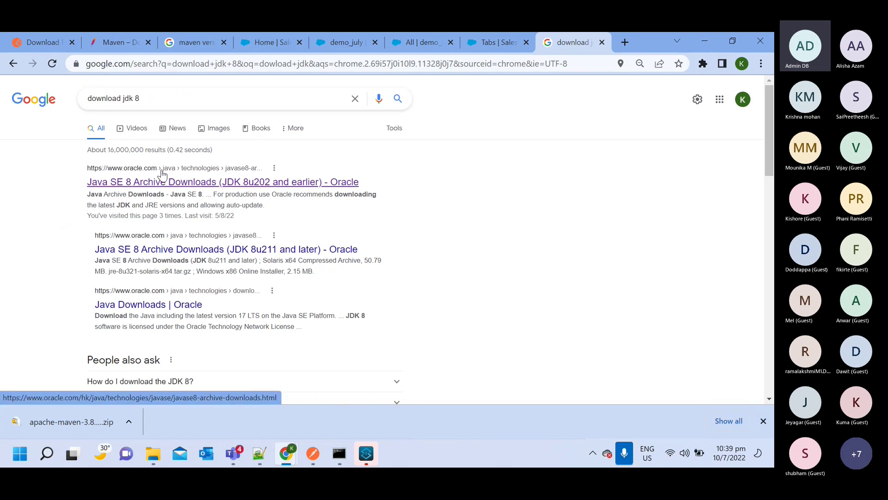
pyautogui.click(191, 184)
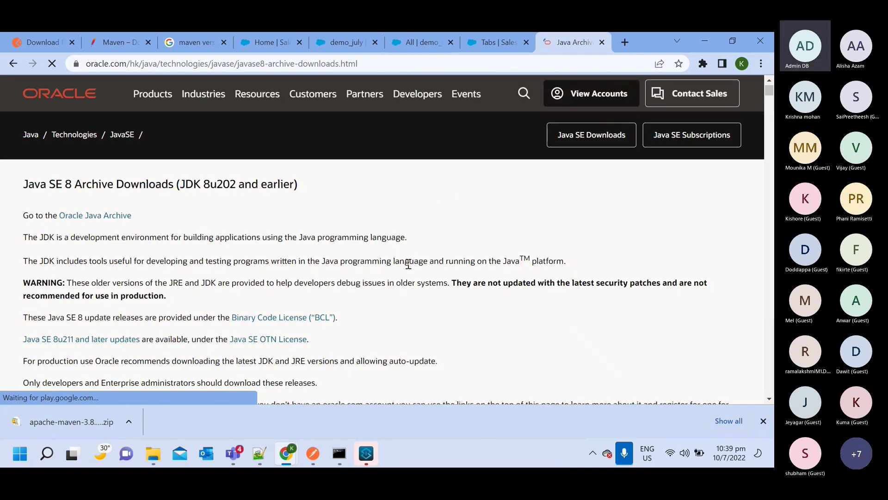
pyautogui.scroll(-5, 407, 266)
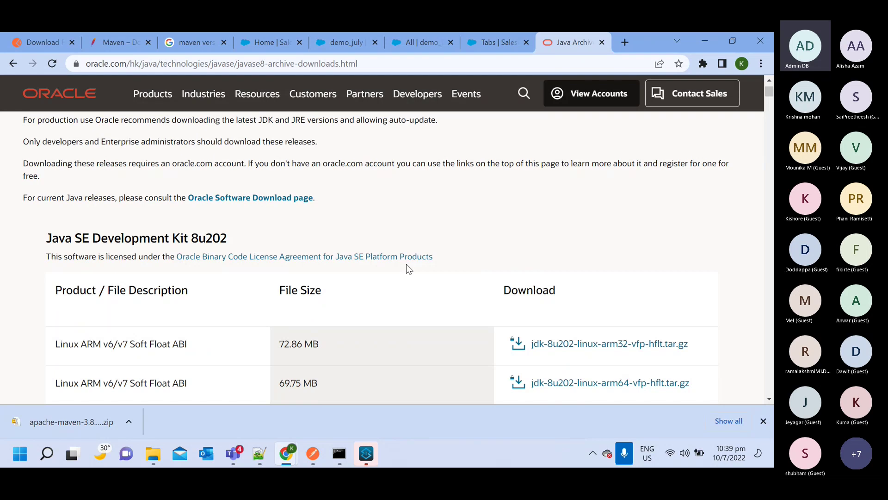
pyautogui.scroll(5, 407, 265)
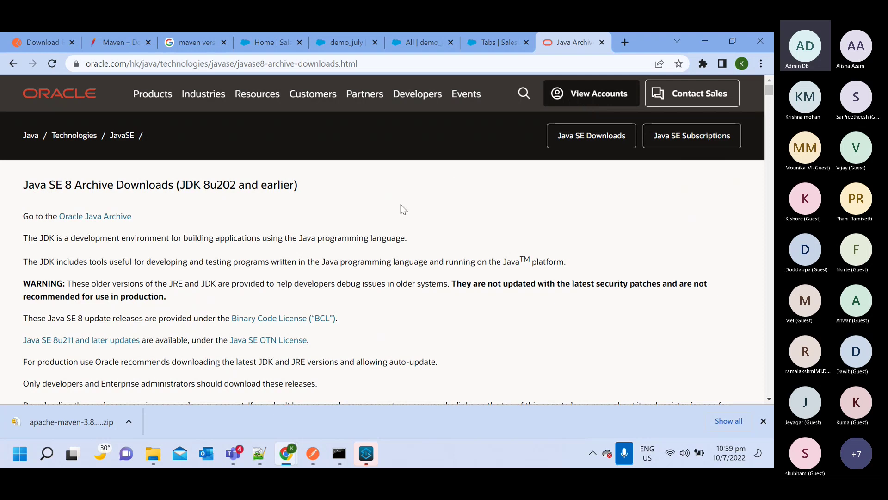
pyautogui.scroll(-5, 350, 181)
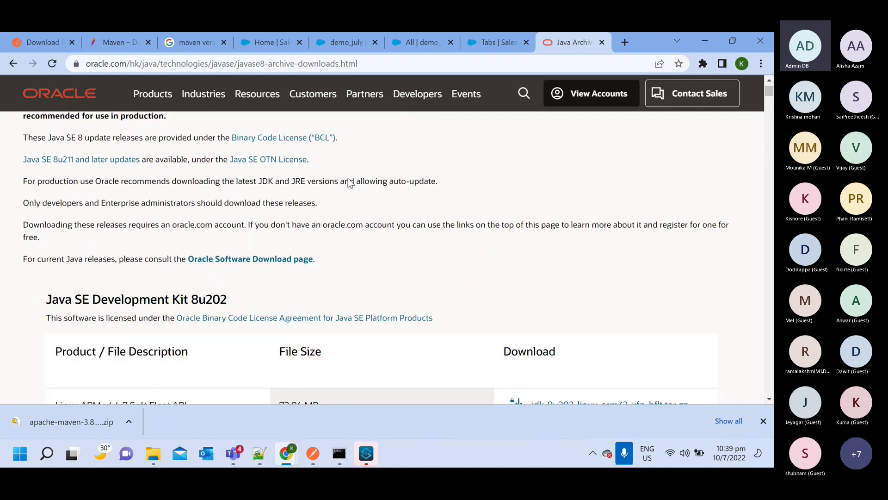
pyautogui.scroll(-2, 301, 215)
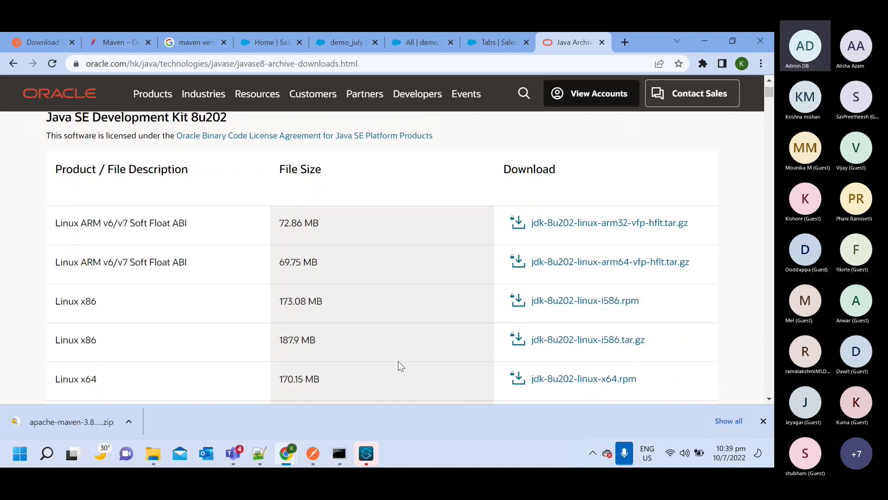
pyautogui.scroll(-5, 155, 248)
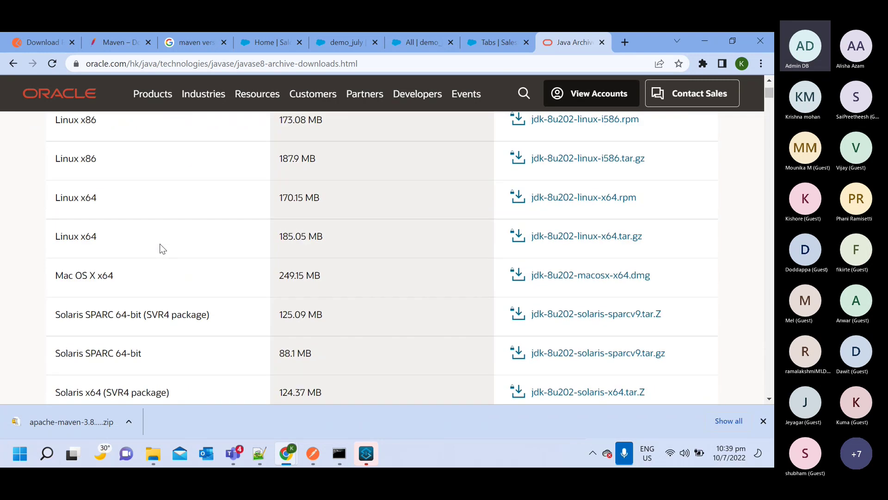
pyautogui.scroll(-2, 161, 248)
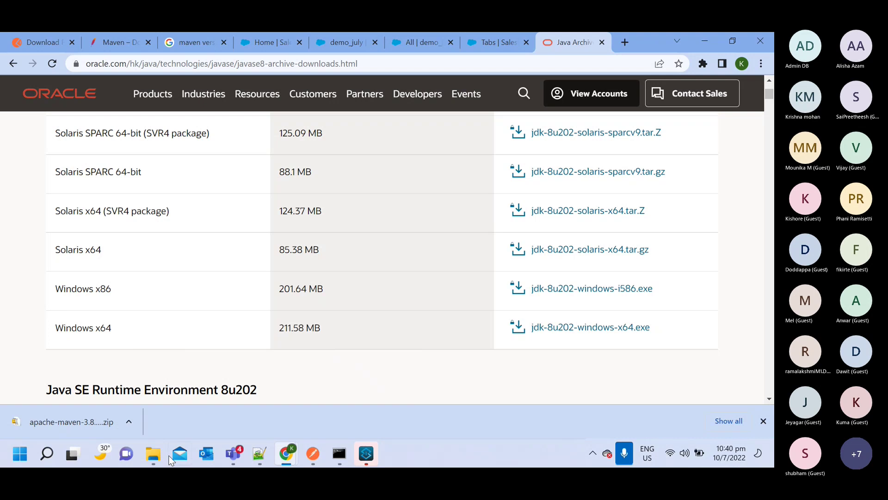
# - Switch to Anypoint Studio, continue past its welcome screen into the workspace, and minimize the window
pyautogui.moveTo(157, 455)
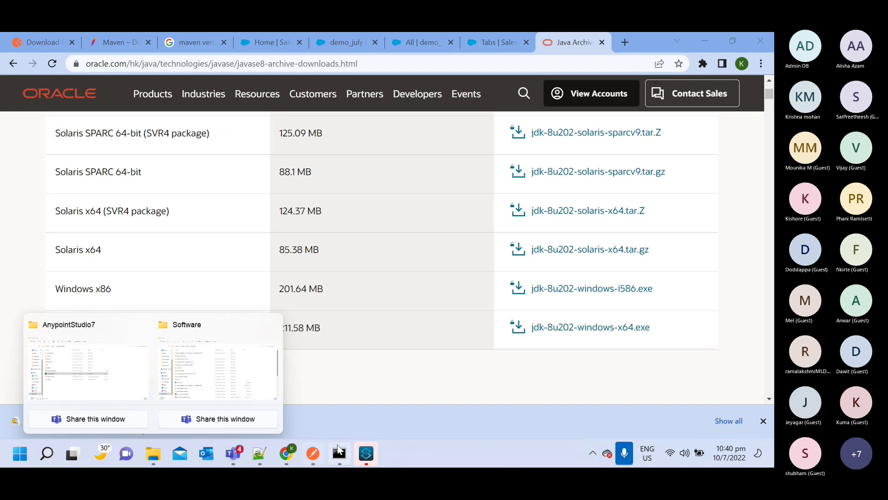
pyautogui.click(368, 454)
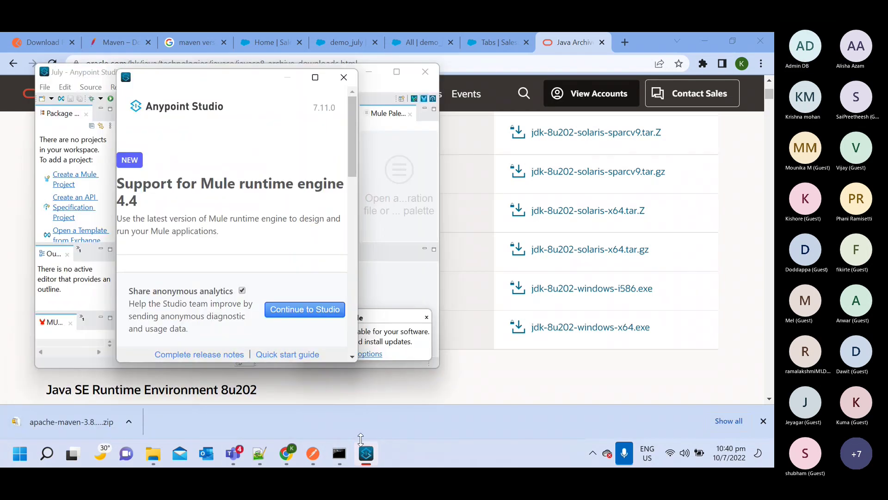
pyautogui.scroll(-8, 309, 279)
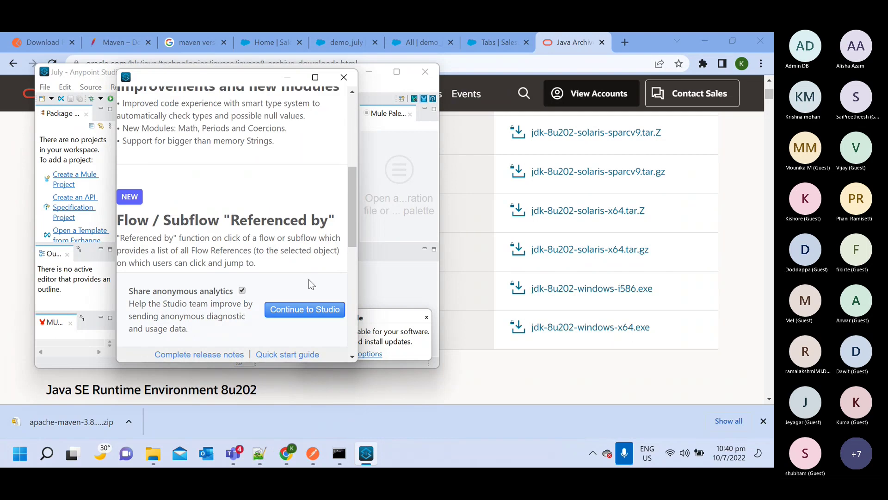
pyautogui.click(305, 309)
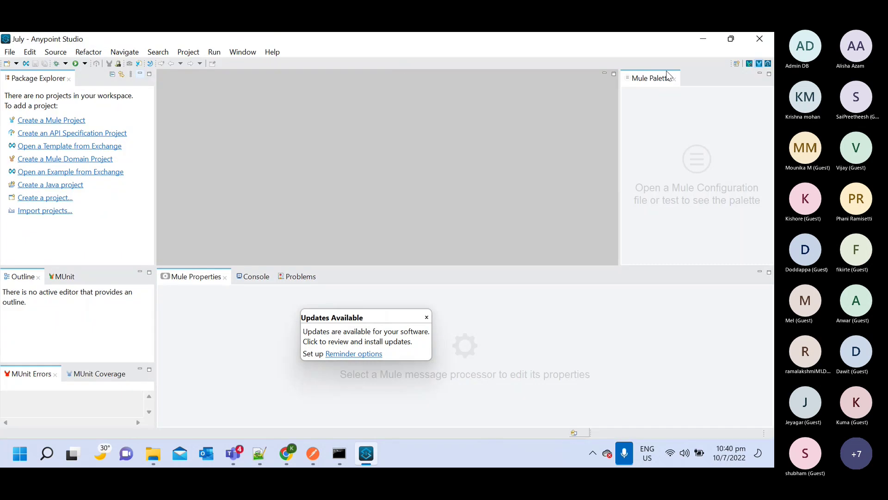
pyautogui.click(708, 40)
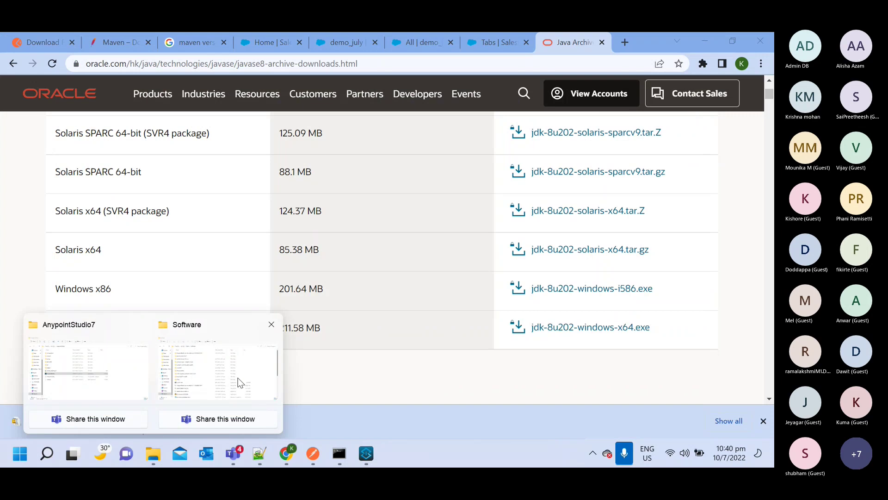
# - Try to install the JDK by running jdk-8u301-windows-x64 from the C:\Work\Software folder
pyautogui.click(204, 360)
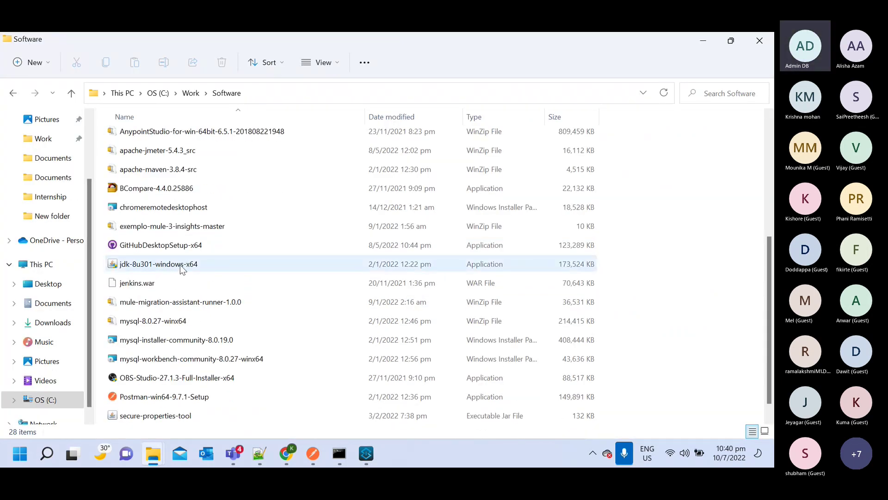
pyautogui.moveTo(147, 268)
pyautogui.doubleClick(194, 269)
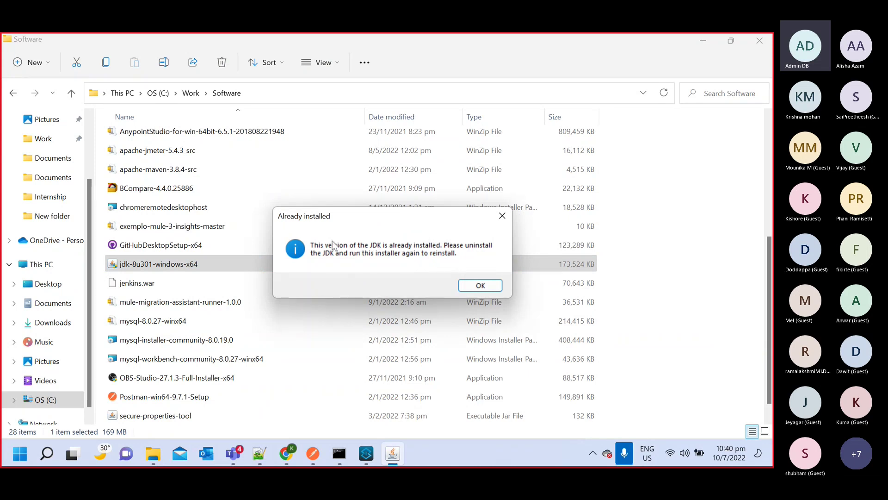
pyautogui.click(481, 285)
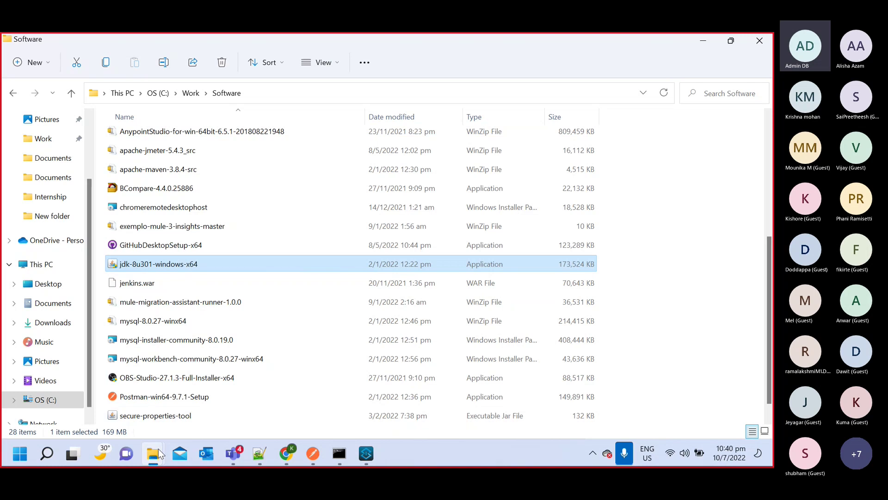
# - Switch to the C: drive's File Explorer window and open the Java folder inside Program Files
pyautogui.moveTo(159, 453)
pyautogui.click(115, 370)
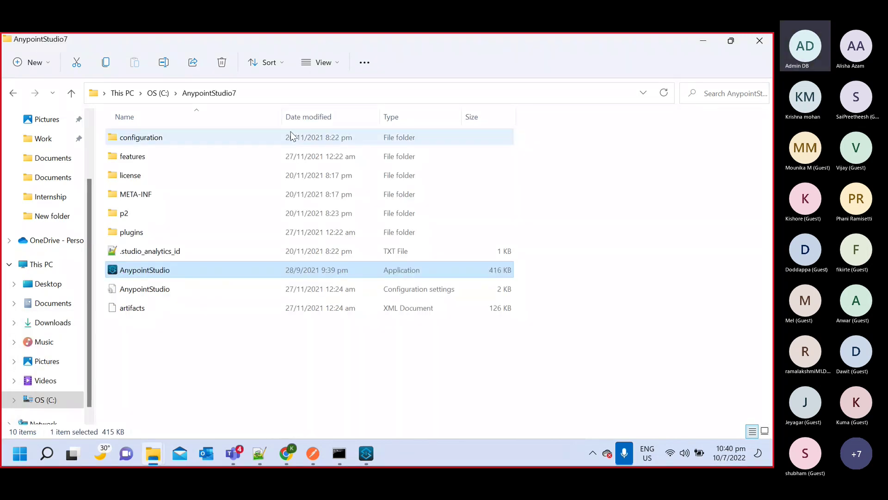
pyautogui.scroll(2, 42, 208)
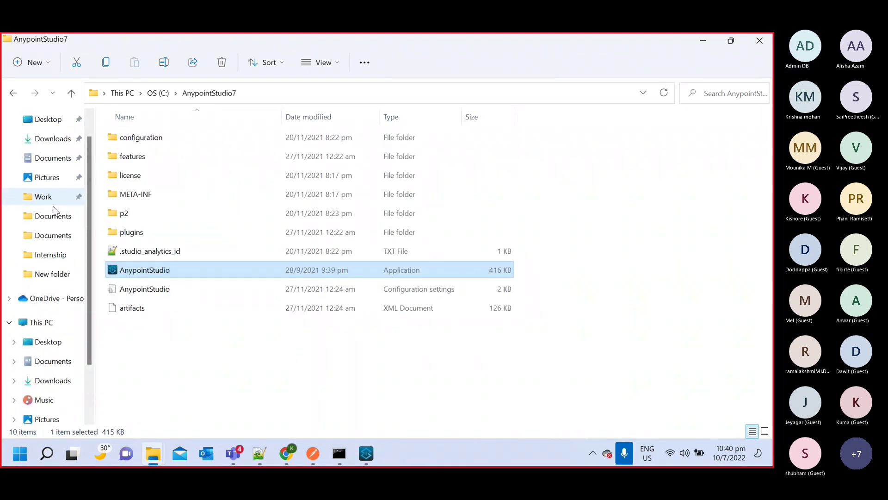
pyautogui.click(158, 93)
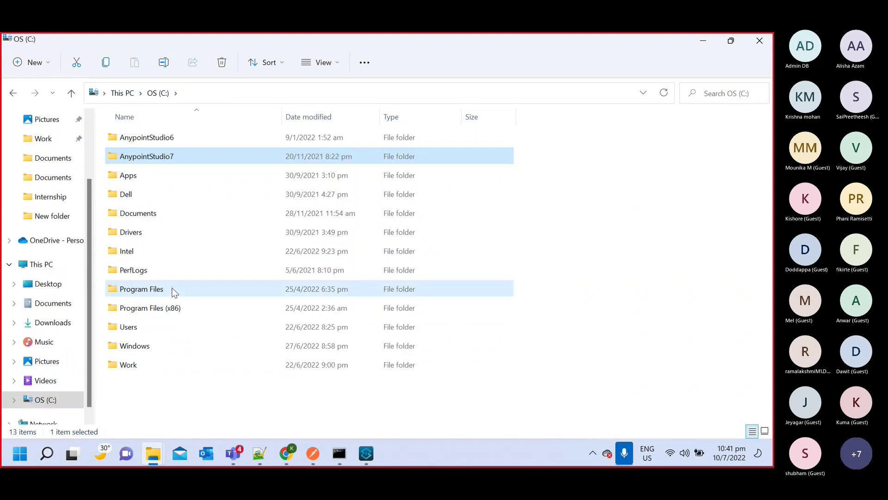
pyautogui.doubleClick(172, 289)
pyautogui.scroll(-3, 198, 309)
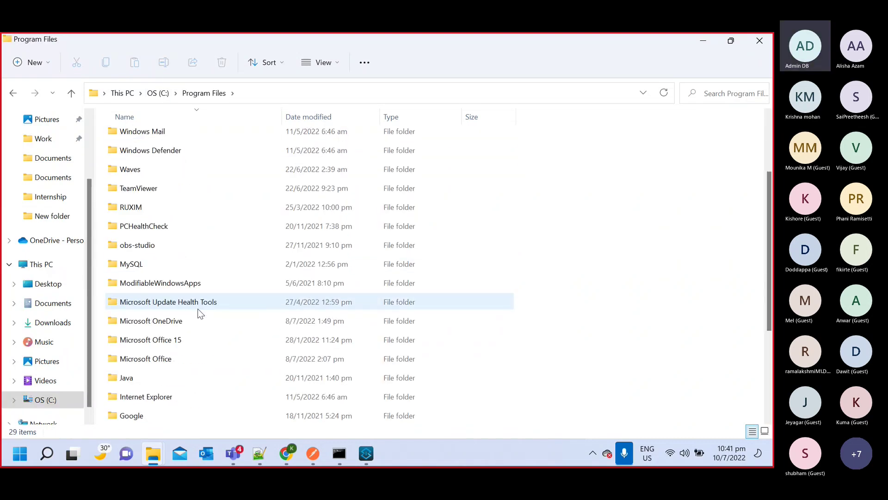
pyautogui.scroll(-1, 182, 379)
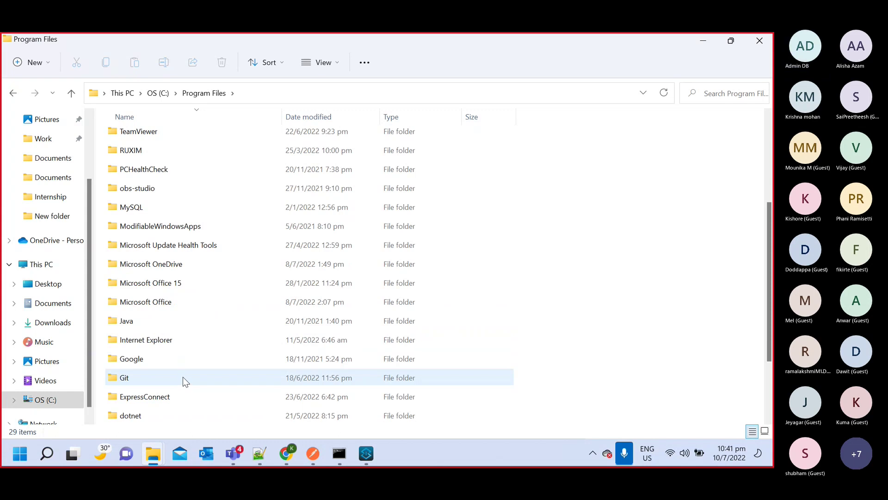
pyautogui.doubleClick(154, 323)
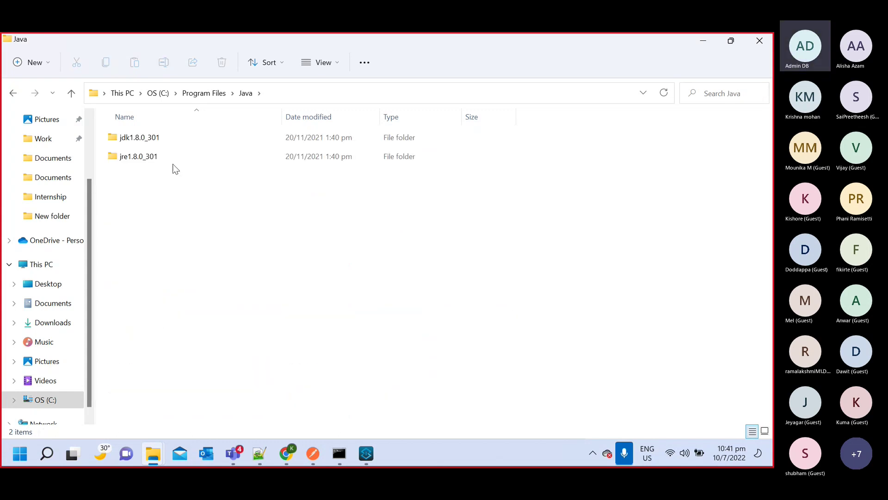
# - Open the bin folder inside jdk1.8.0_301 and copy its full path, C:\Program Files\Java\jdk1.8.0_301\bin
pyautogui.doubleClick(160, 140)
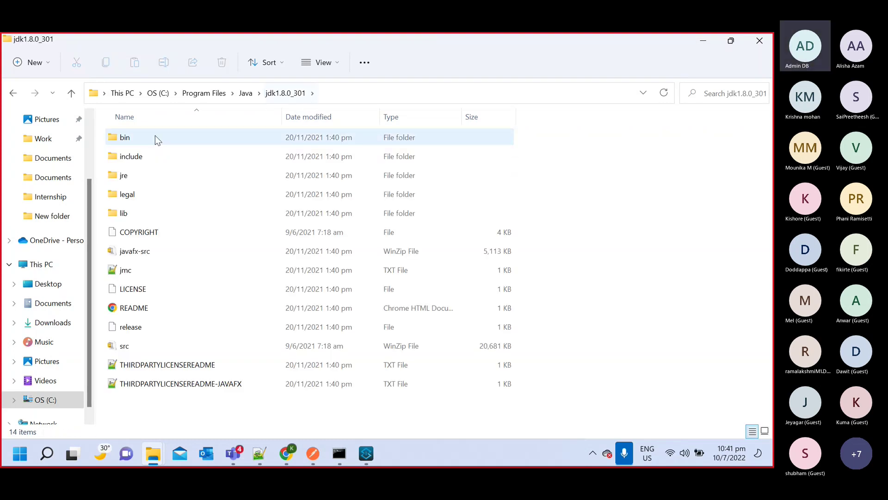
pyautogui.click(155, 135)
pyautogui.doubleClick(154, 135)
pyautogui.click(359, 97)
pyautogui.hotkey('ctrl', 'c')
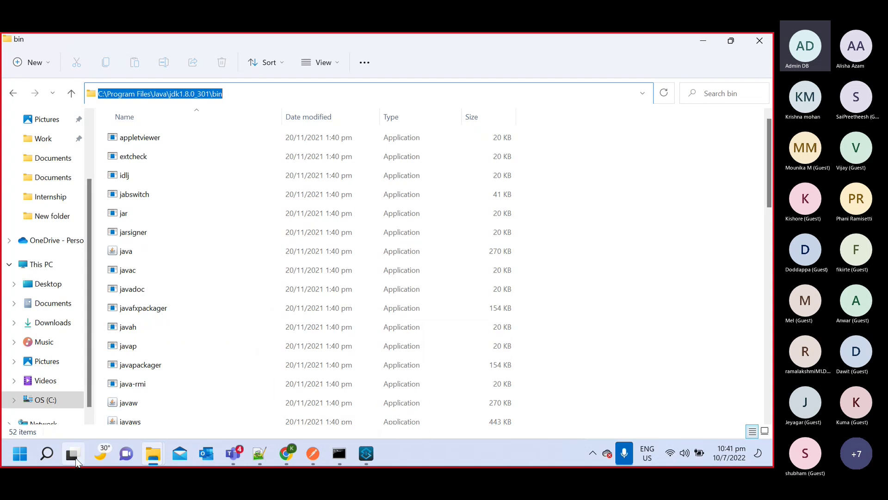
pyautogui.click(45, 454)
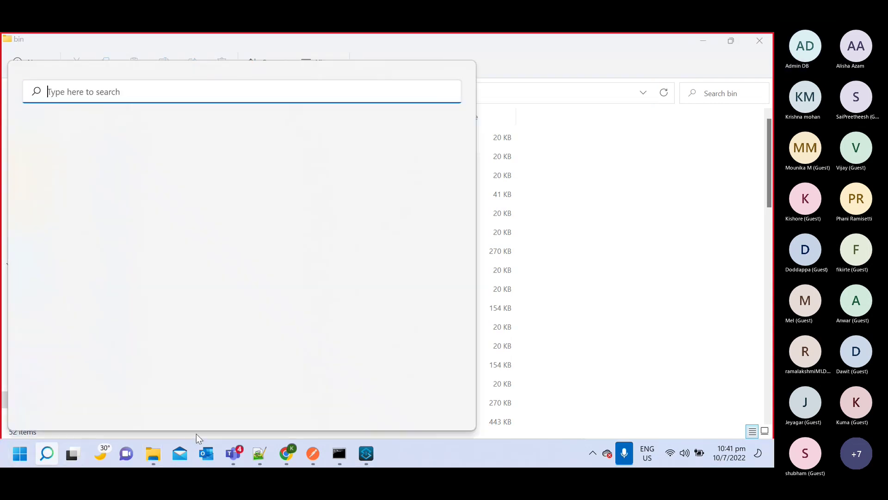
pyautogui.moveTo(239, 460)
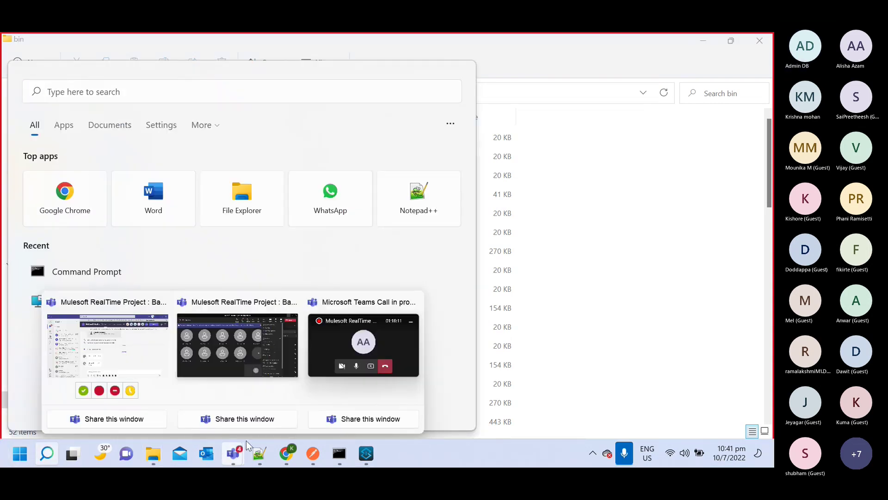
pyautogui.click(257, 370)
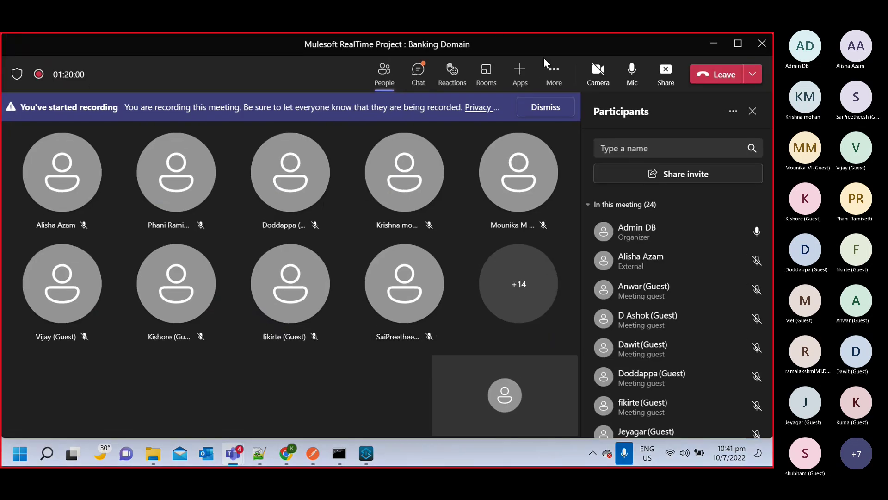
pyautogui.click(714, 45)
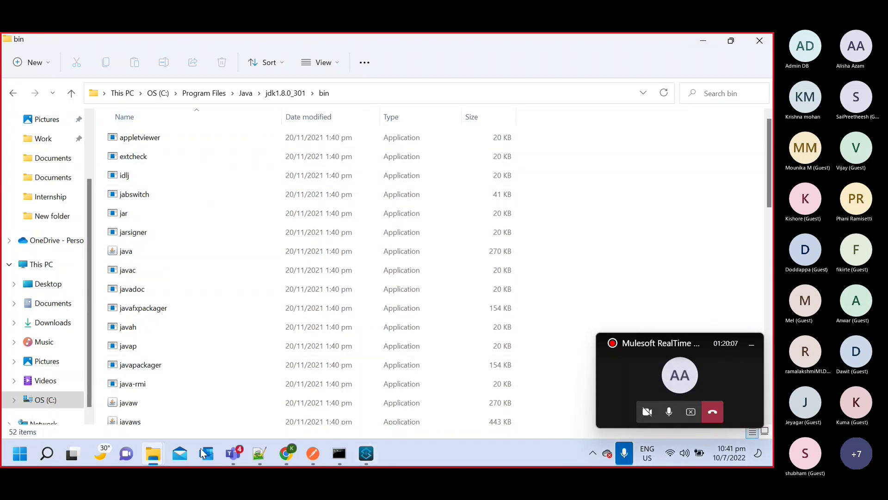
# - Open the Windows advanced system settings and bring up the Environment Variables dialog
pyautogui.click(46, 454)
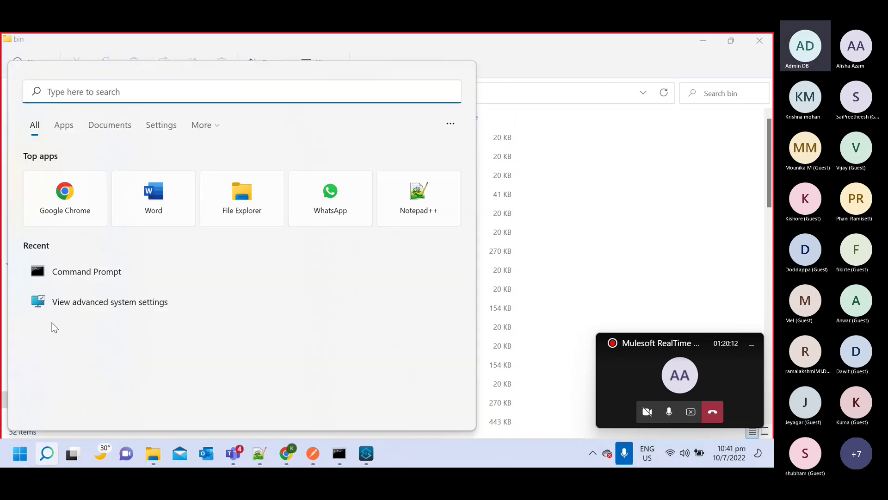
pyautogui.click(61, 301)
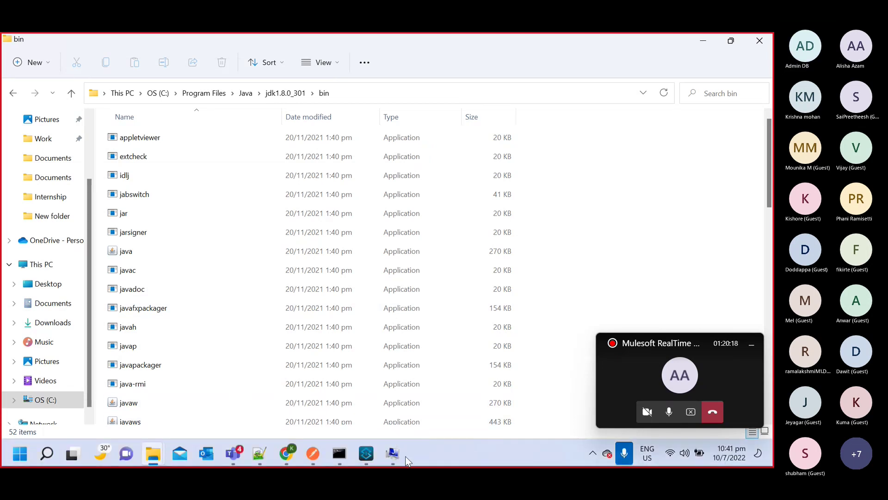
pyautogui.click(392, 454)
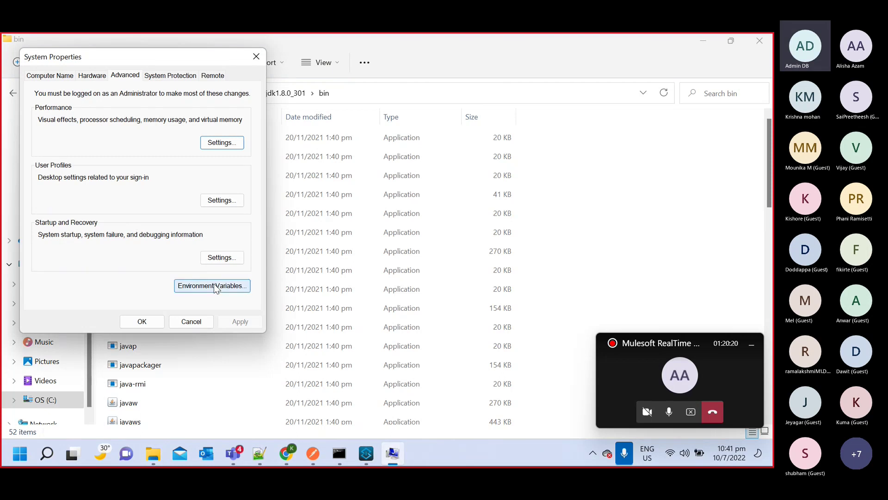
pyautogui.click(212, 286)
# - Review the JDK bin entry in the system Path variable, close its editor, and examine the JAVA_HOME system variable
pyautogui.scroll(-1, 266, 296)
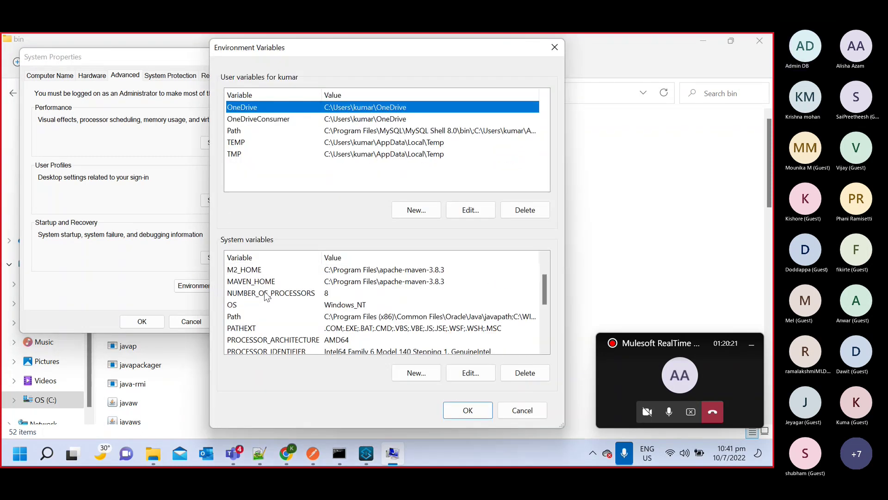
pyautogui.click(239, 316)
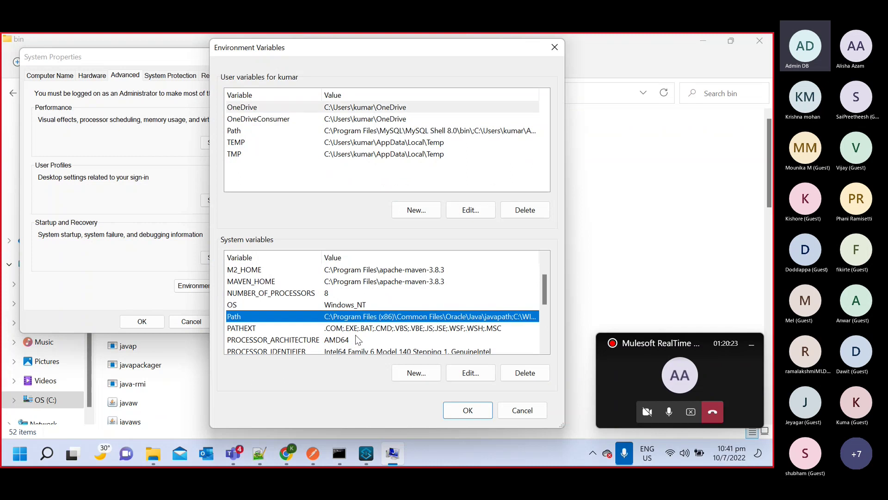
pyautogui.click(471, 372)
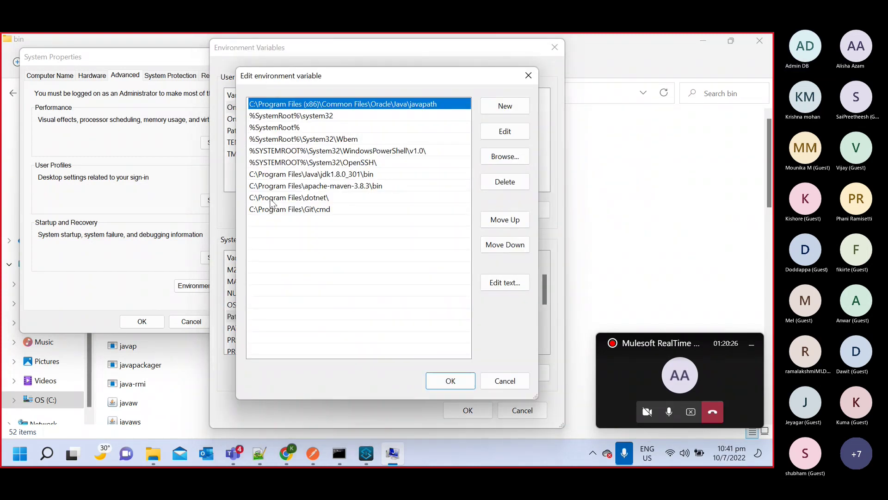
pyautogui.click(283, 176)
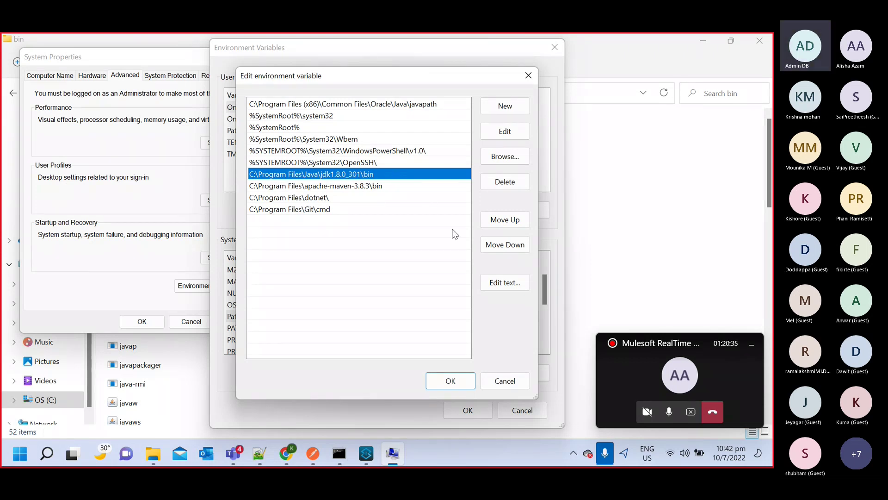
pyautogui.click(457, 382)
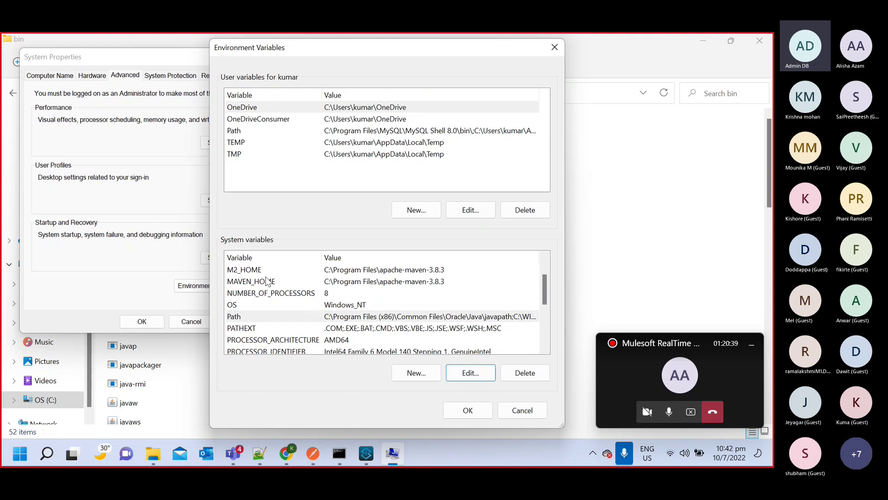
pyautogui.scroll(1, 268, 282)
pyautogui.click(247, 293)
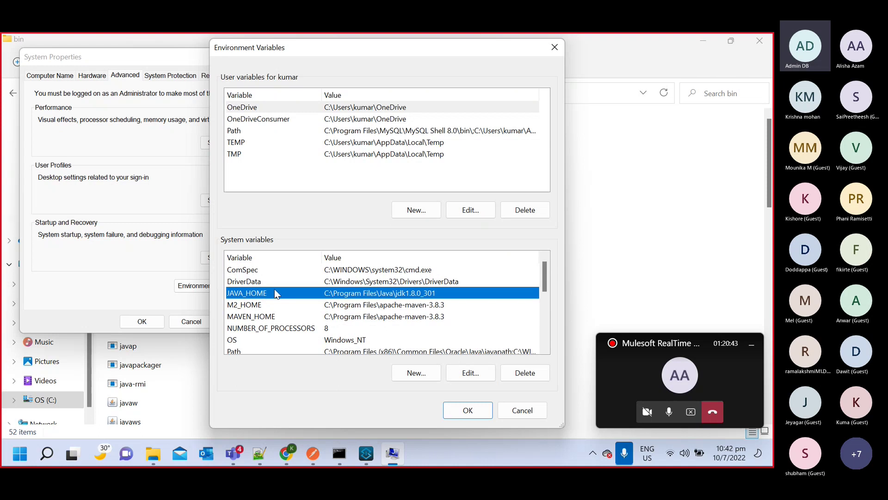
# - Start a new system variable with the value C:\Program Files\Java\jdk1.8.0_301, leave its name blank, and discard it
pyautogui.click(405, 376)
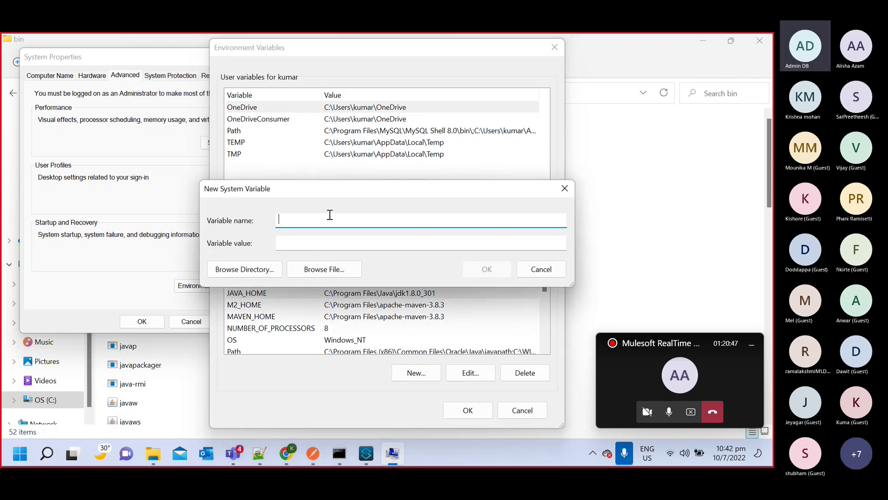
pyautogui.click(281, 245)
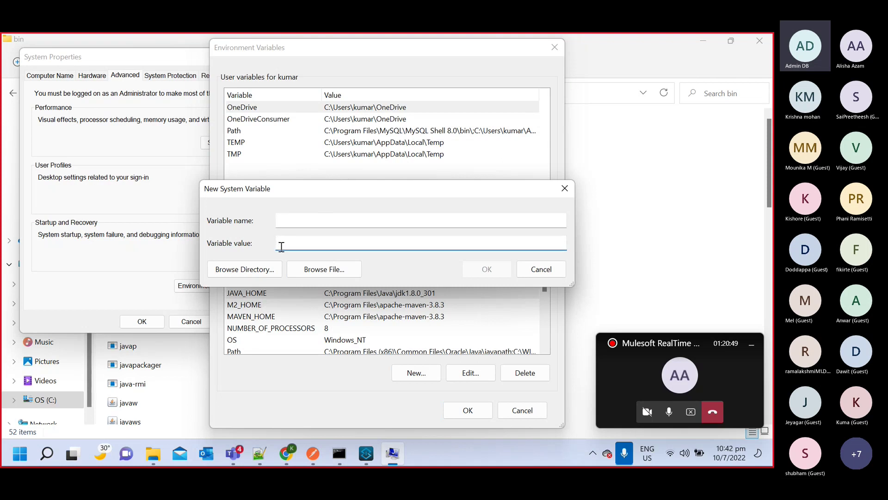
pyautogui.hotkey('ctrl', 'v')
pyautogui.moveTo(390, 241); pyautogui.dragTo(440, 242)
pyautogui.press('BackSpace')
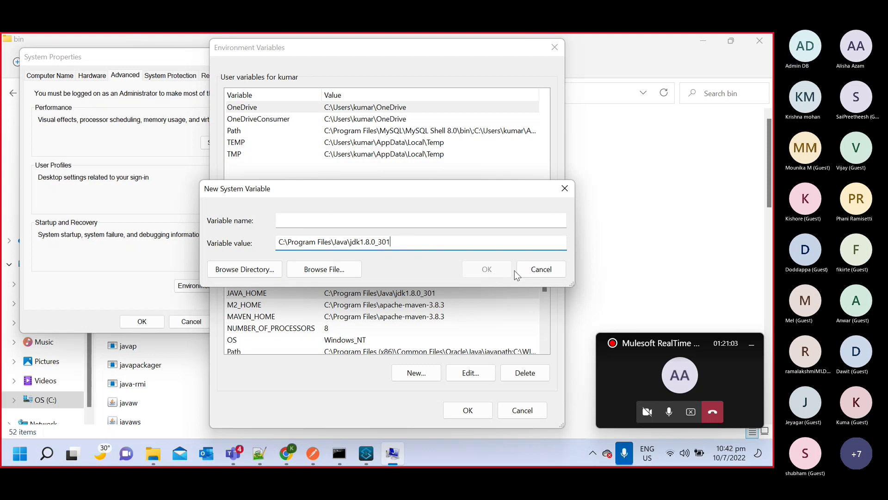
pyautogui.click(541, 270)
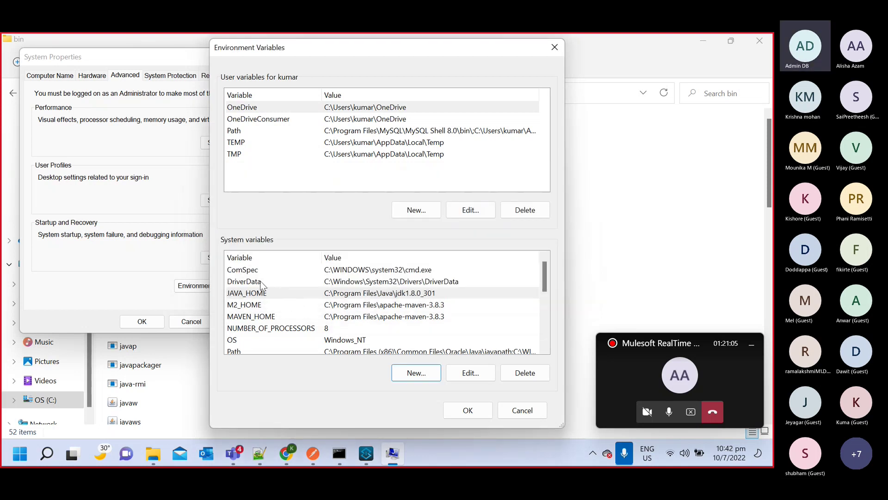
# - Select the existing JAVA_HOME system variable, then accept and close the Environment Variables and System Properties dialogs
pyautogui.click(366, 295)
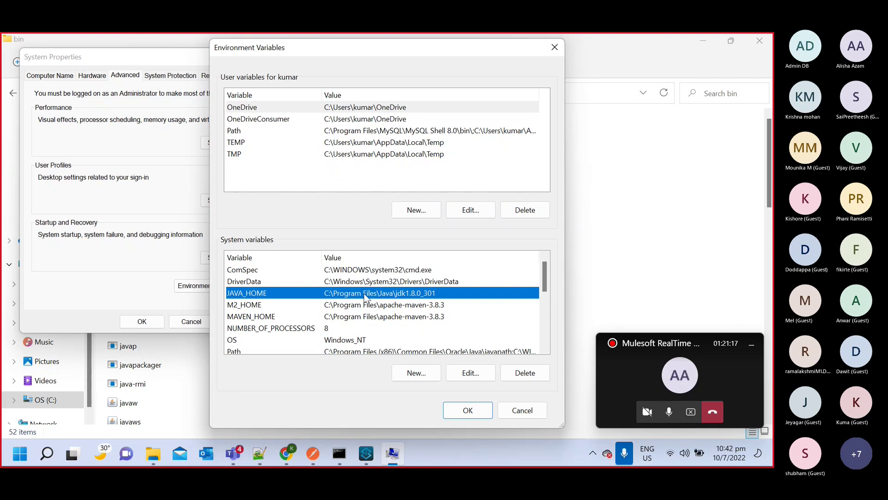
pyautogui.click(467, 409)
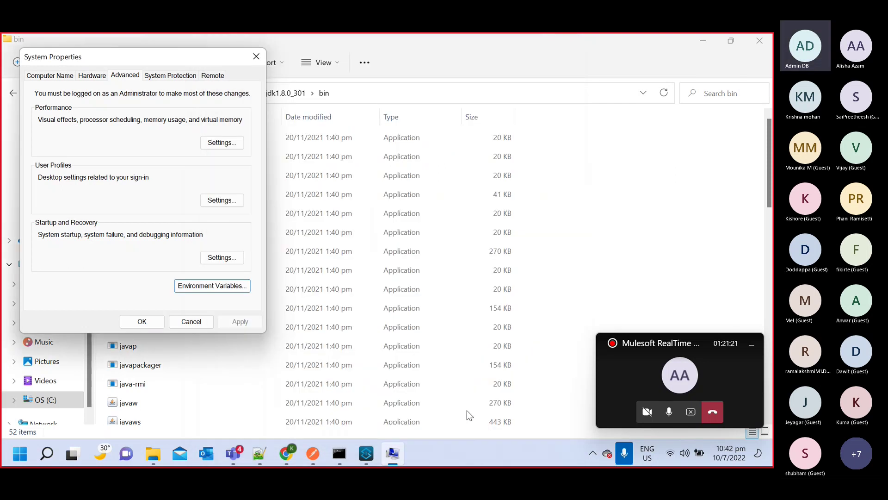
pyautogui.click(153, 321)
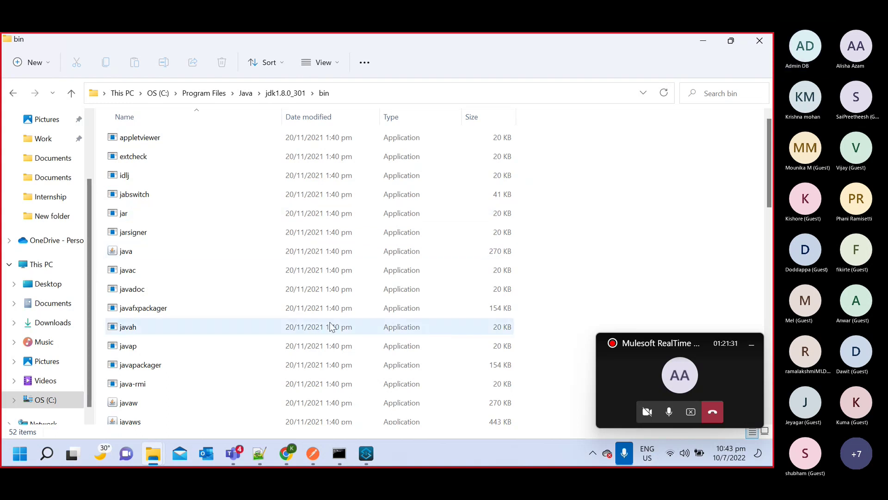
# - Switch to Command Prompt, run java -version, and check the Java version line in the output
pyautogui.click(339, 453)
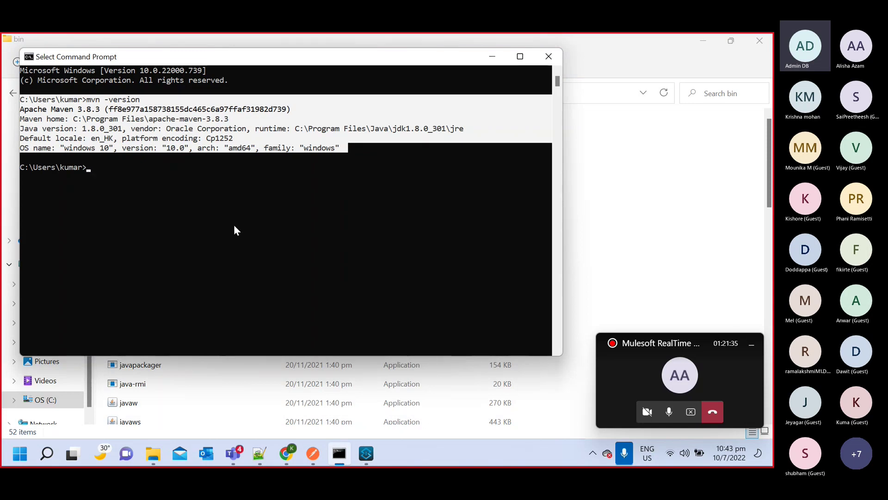
pyautogui.write('java')
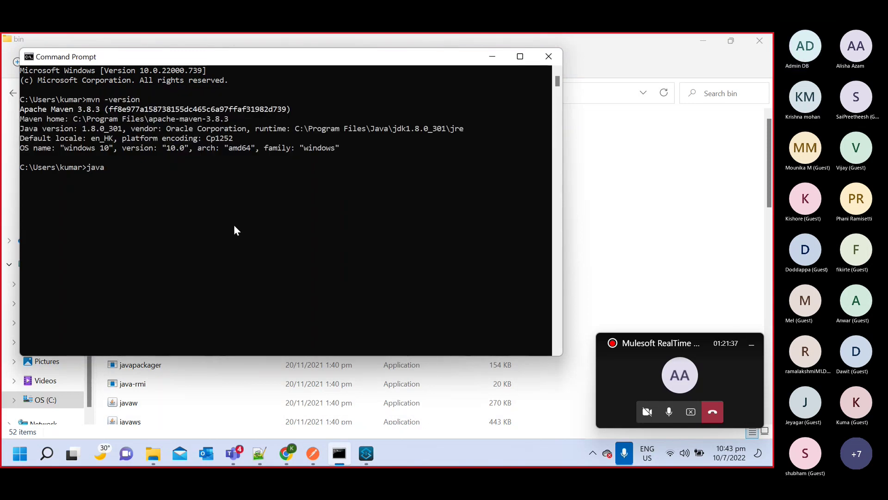
pyautogui.write(' -')
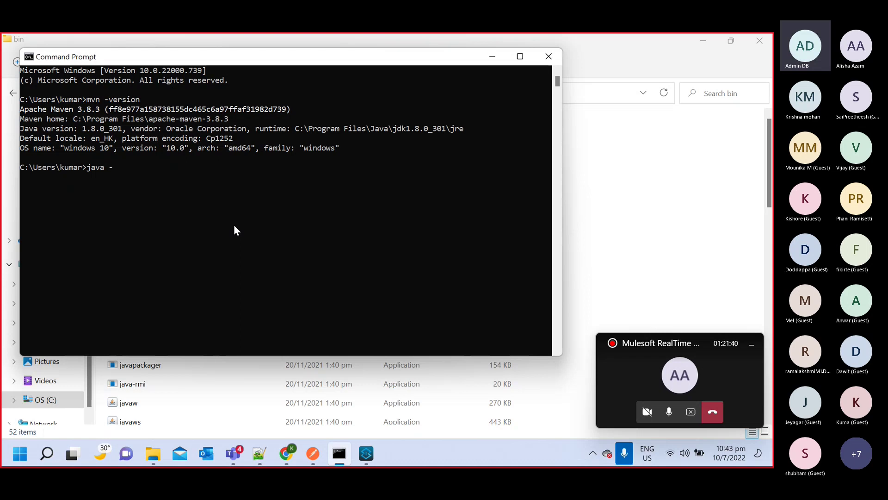
pyautogui.write('ve')
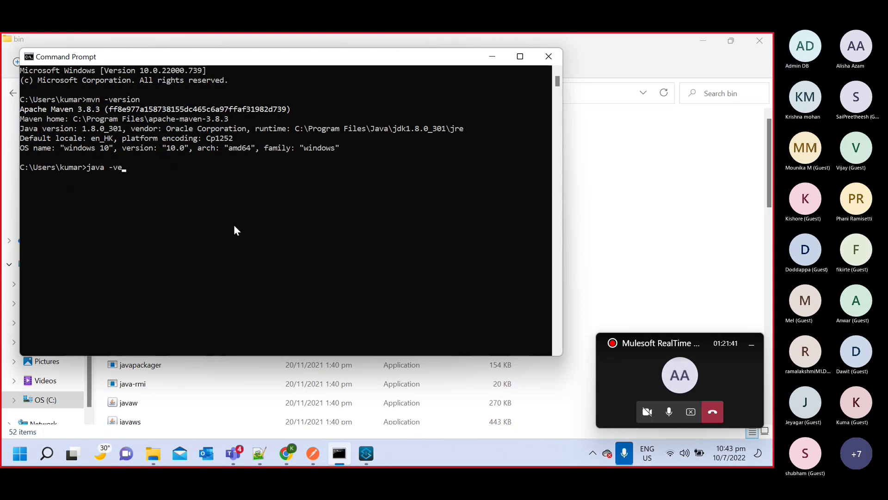
pyautogui.write('rsion')
pyautogui.press('Return')
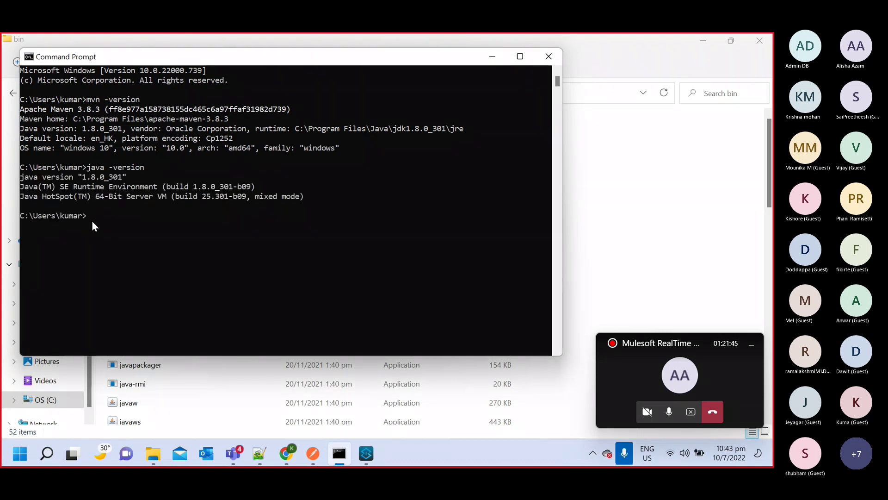
pyautogui.moveTo(21, 181); pyautogui.dragTo(130, 180)
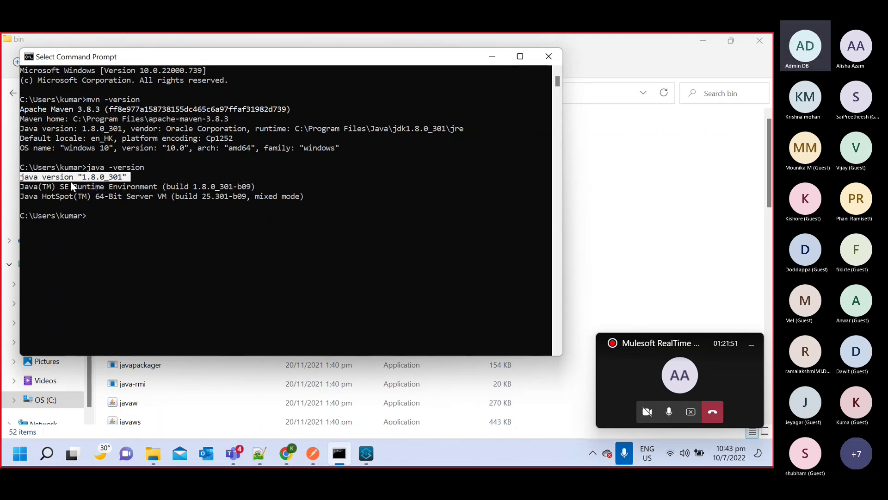
pyautogui.click(132, 177)
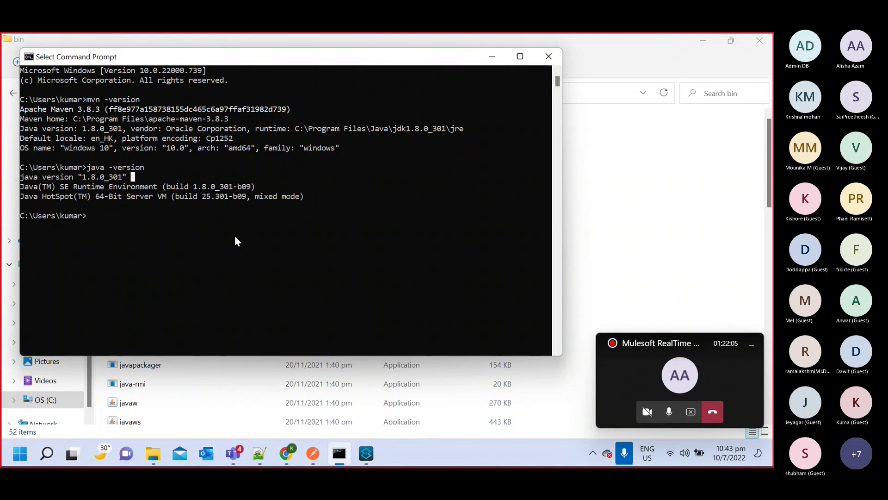
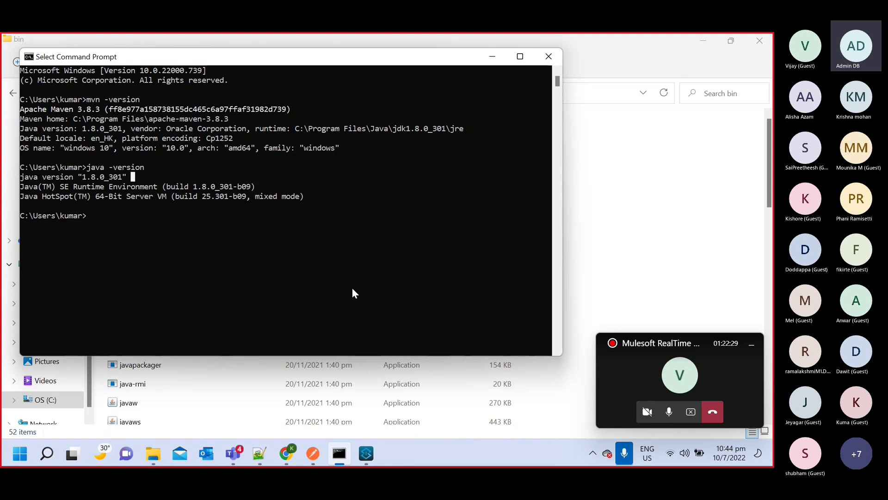
# - Switch to Anypoint Studio and create a Mule project named demo with the Mule Server 4.4.0 EE runtime
pyautogui.click(366, 453)
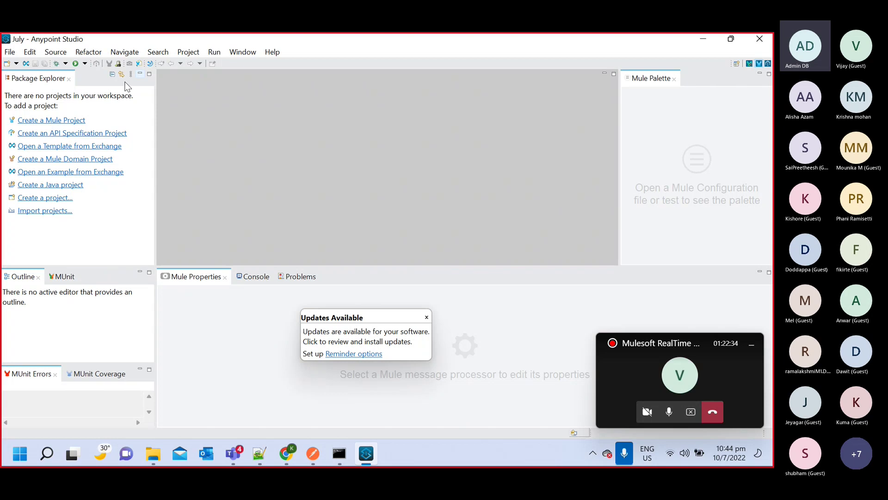
pyautogui.click(213, 52)
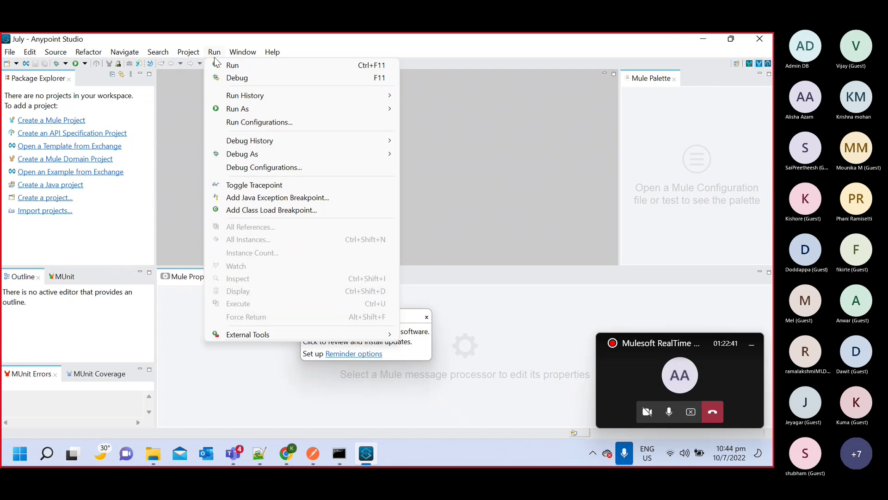
pyautogui.moveTo(249, 56)
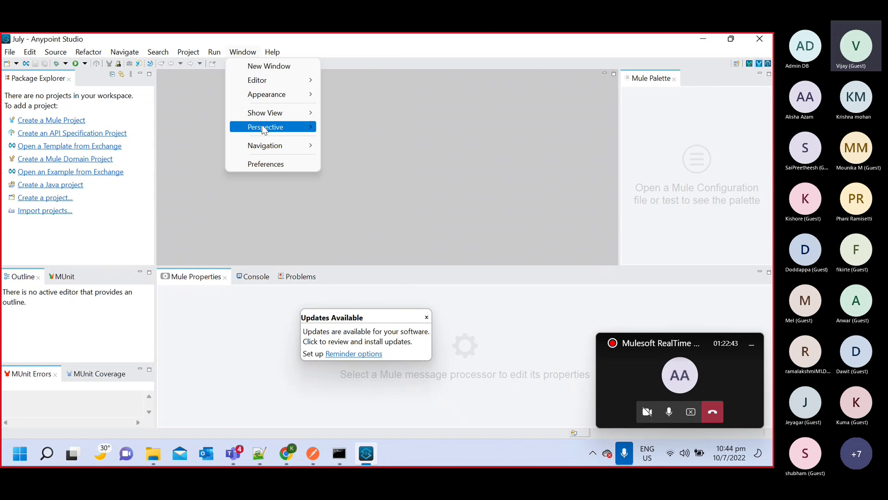
pyautogui.moveTo(263, 129)
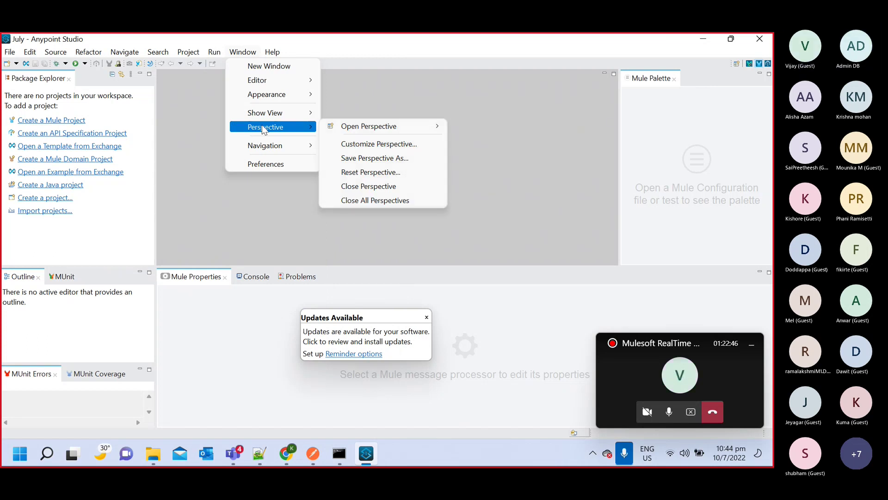
pyautogui.click(37, 120)
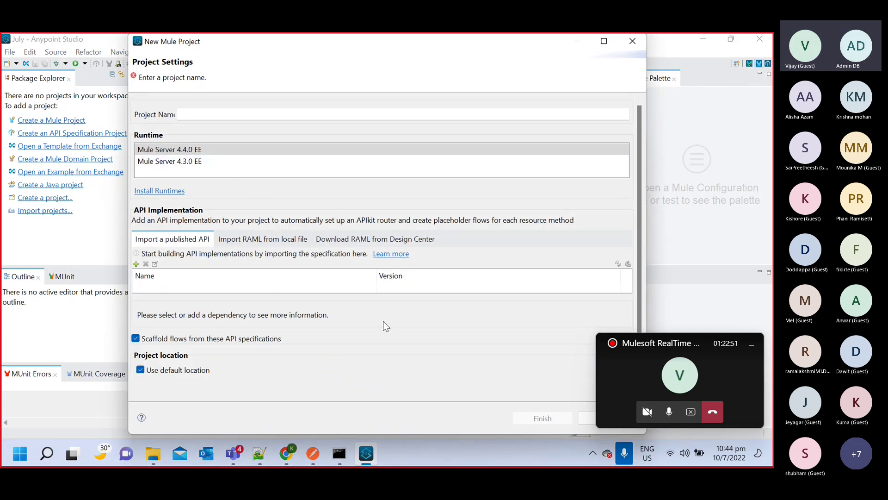
pyautogui.click(751, 344)
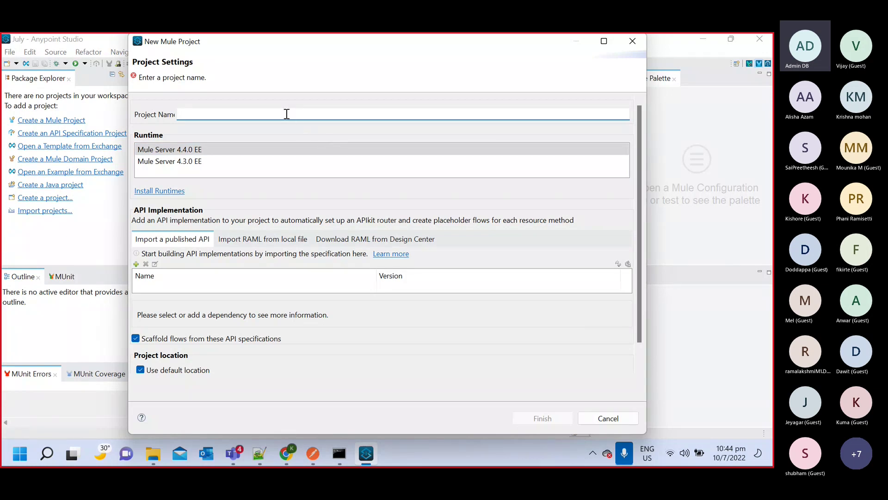
pyautogui.write('demo')
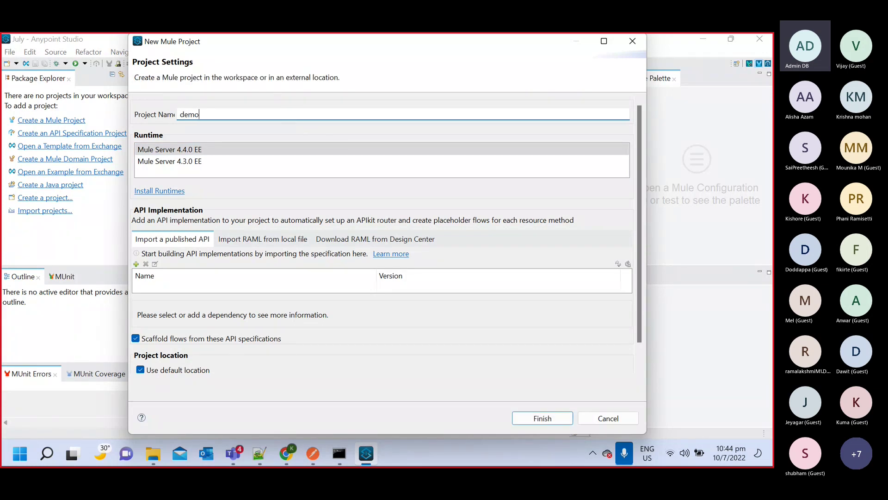
pyautogui.click(538, 415)
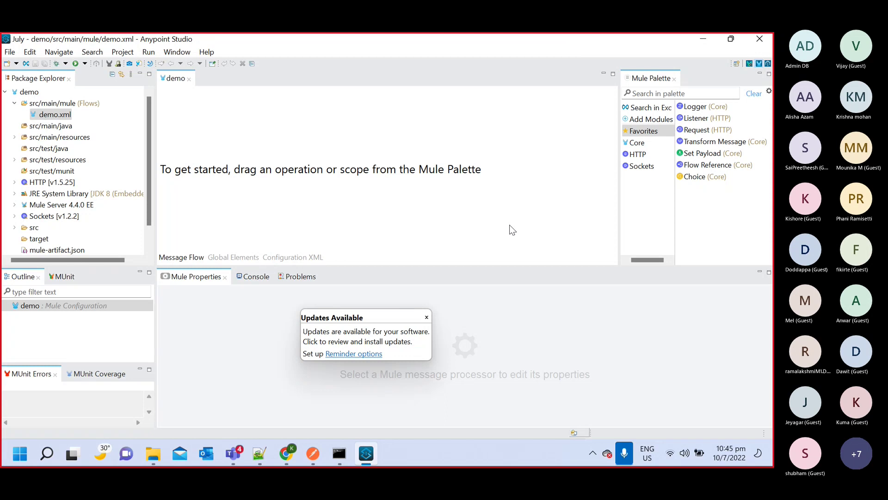
pyautogui.scroll(-1, 95, 180)
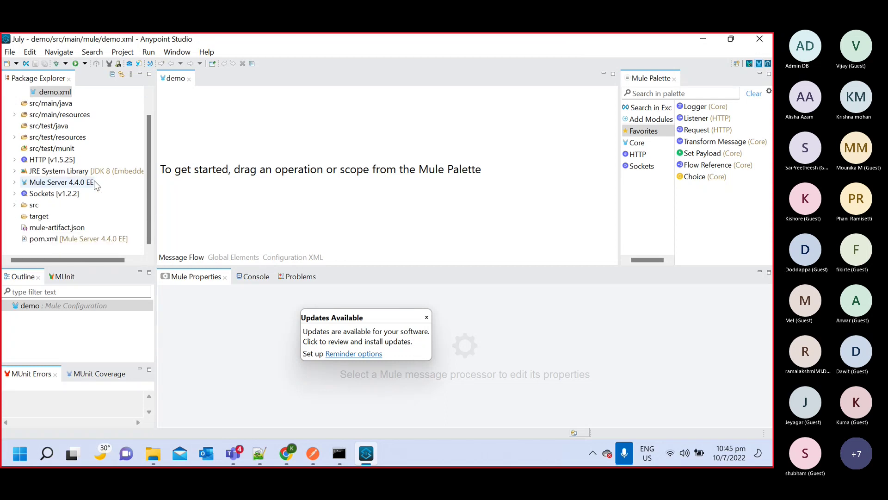
pyautogui.scroll(1, 95, 181)
pyautogui.click(39, 93)
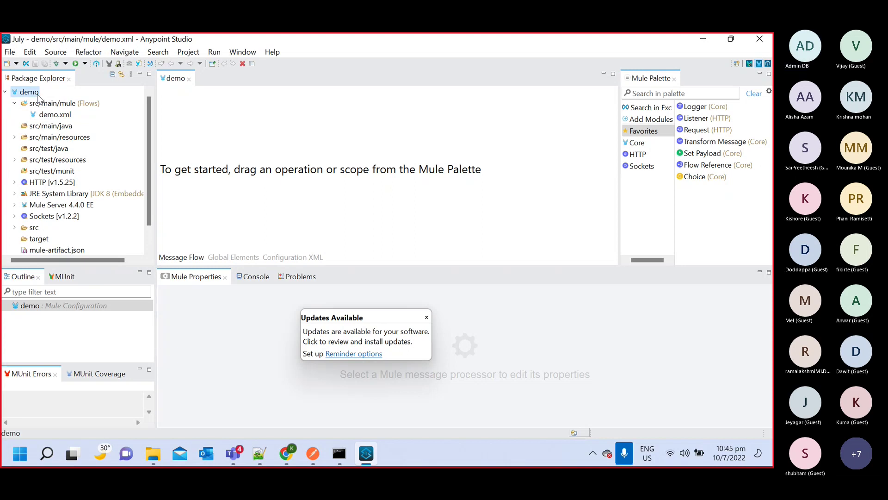
pyautogui.rightClick(39, 97)
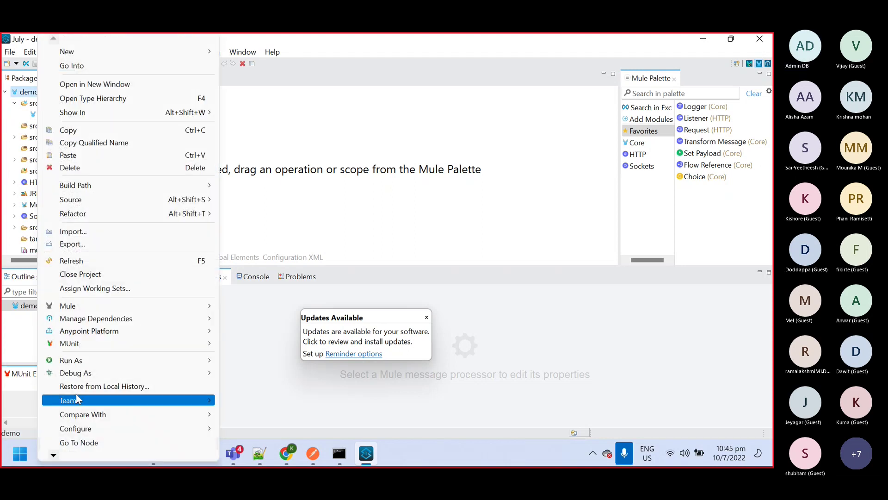
pyautogui.moveTo(76, 419)
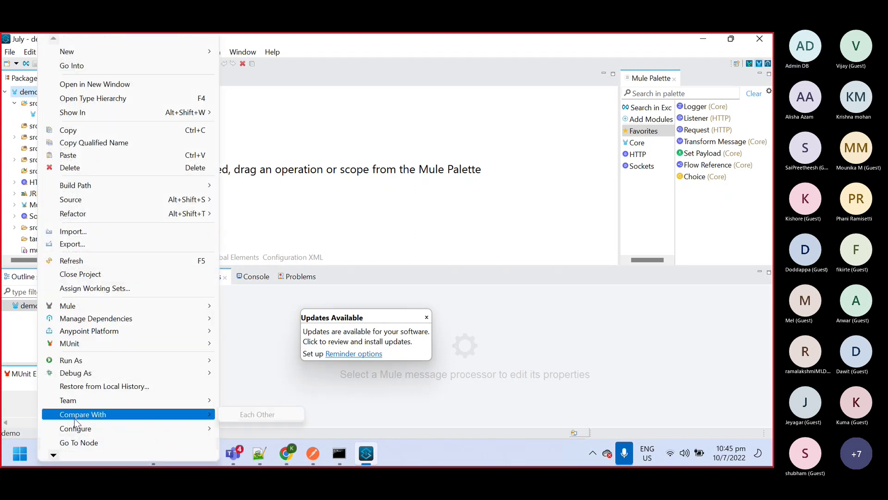
pyautogui.click(290, 144)
# - Open the Run Configurations dialog, check the Java Application type, and close the dialog
pyautogui.click(150, 52)
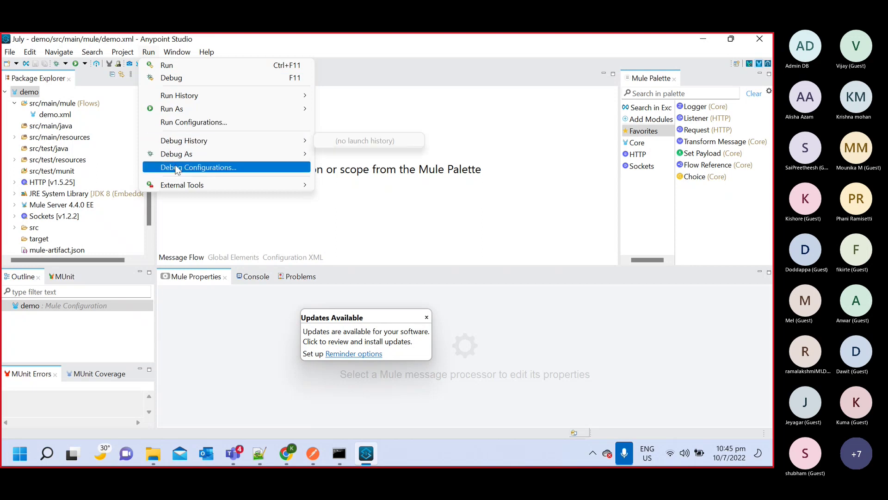
pyautogui.click(174, 123)
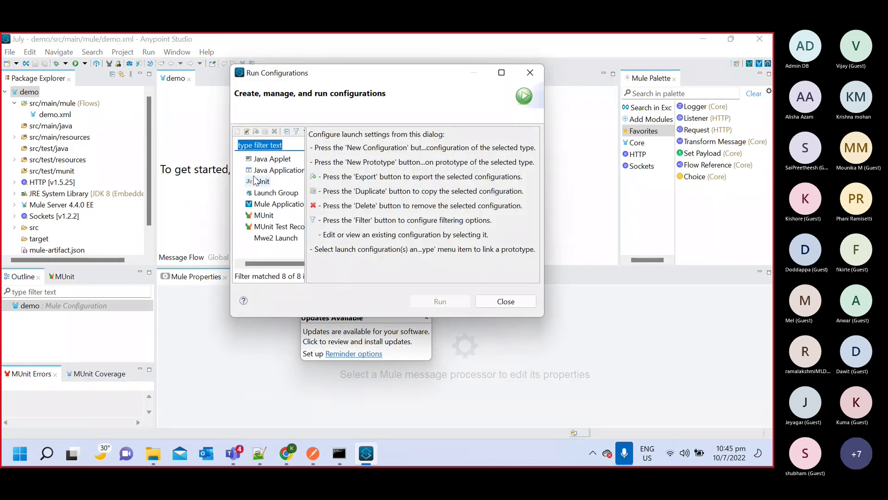
pyautogui.click(267, 170)
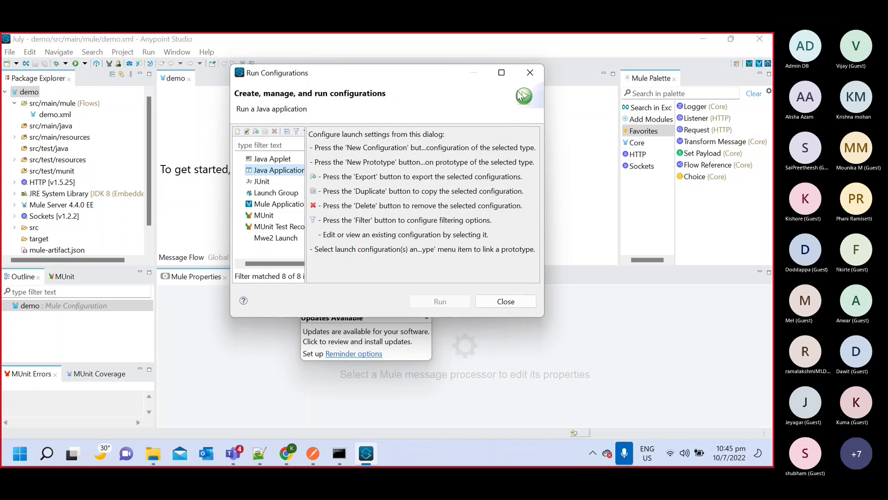
pyautogui.click(530, 72)
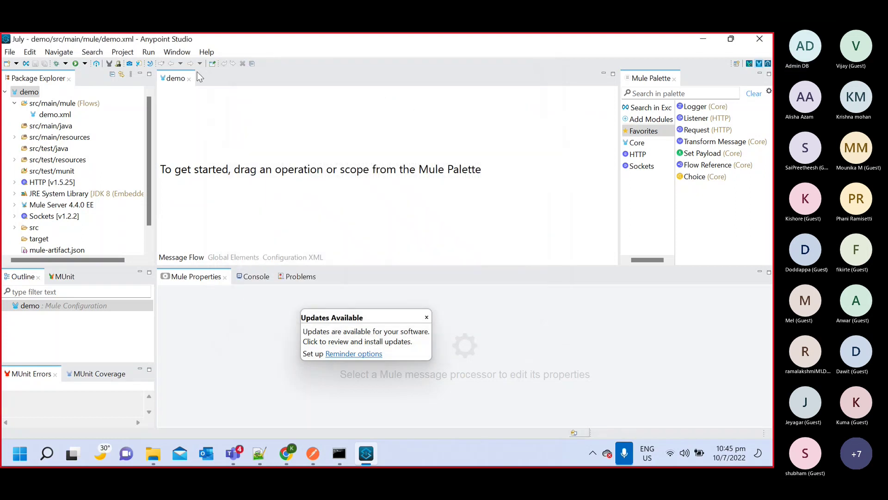
# - Open the Anypoint Studio preferences and expand the Java section to view its general settings
pyautogui.click(151, 54)
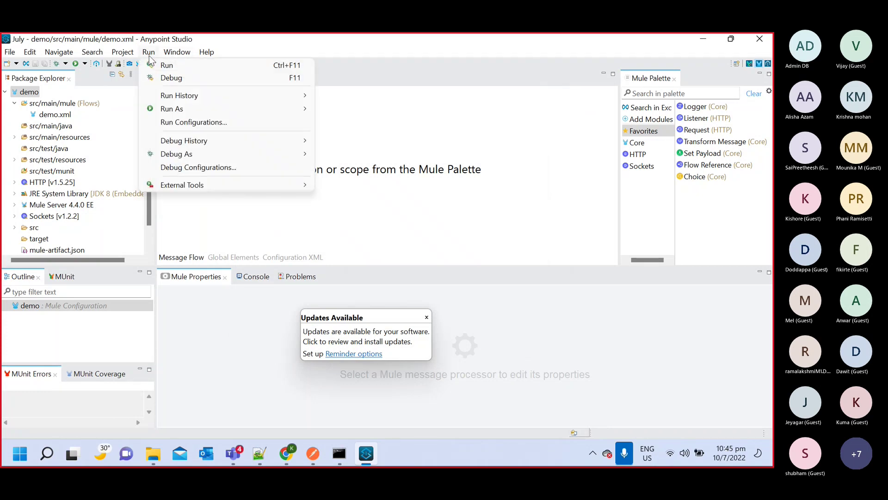
pyautogui.click(180, 53)
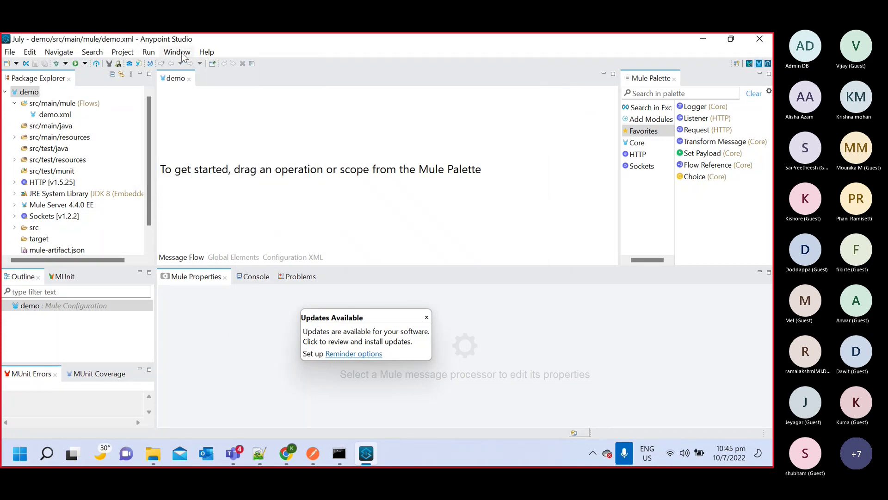
pyautogui.click(180, 54)
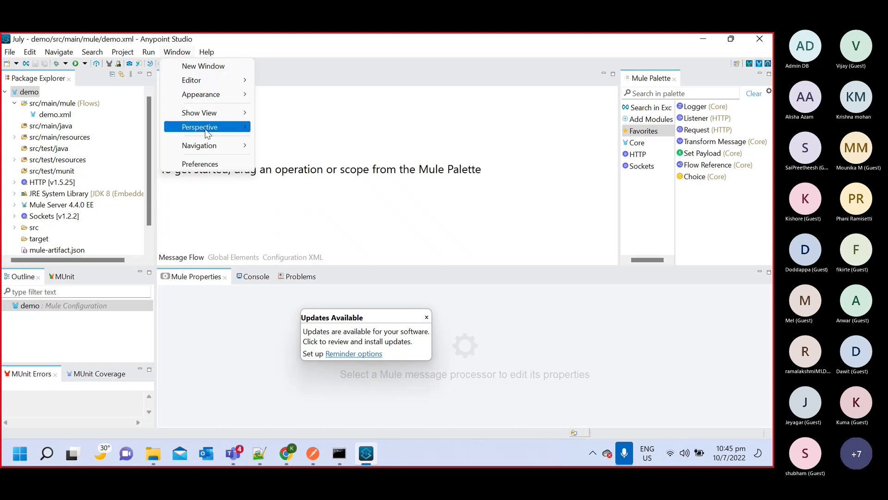
pyautogui.click(218, 165)
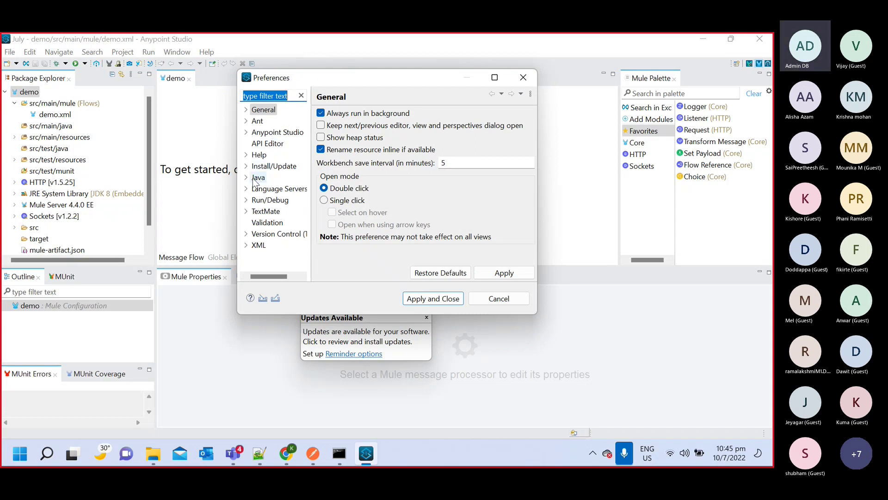
pyautogui.click(256, 179)
pyautogui.doubleClick(259, 141)
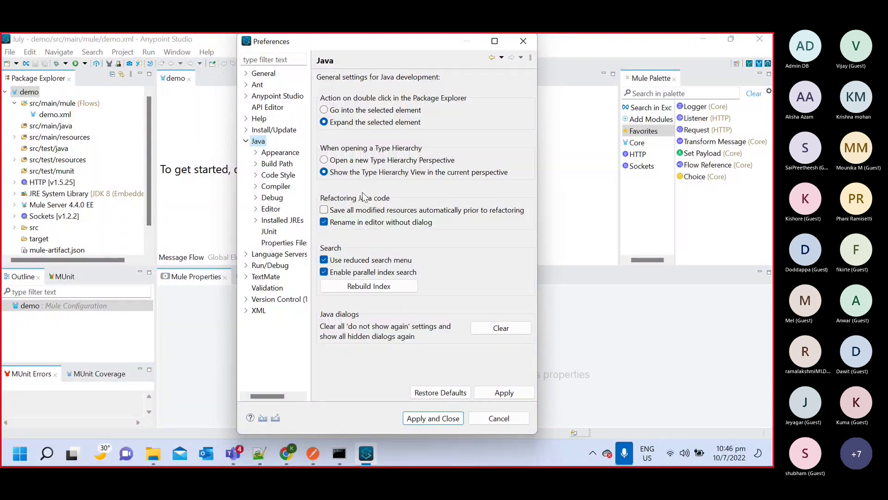
# - Examine the Appearance, Build Path, Code Style, Compiler, Debug and Editor pages of the Java preferences, and collapse the section
pyautogui.click(276, 152)
pyautogui.click(275, 165)
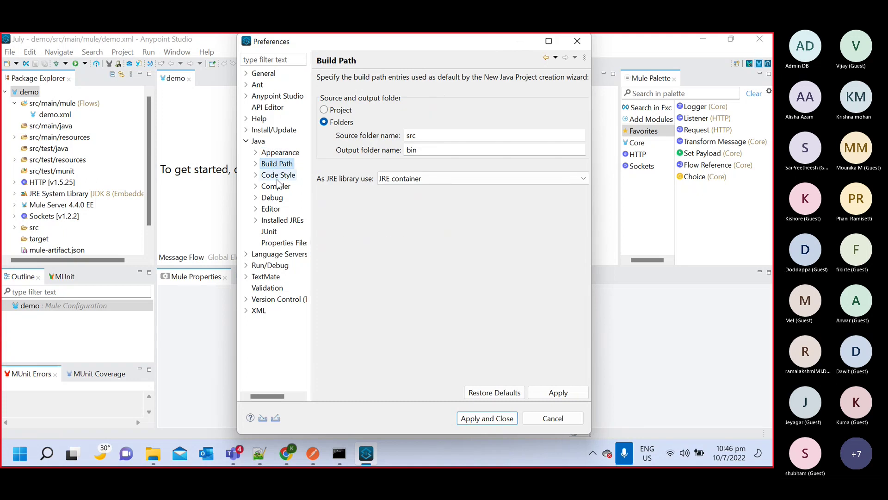
pyautogui.click(278, 180)
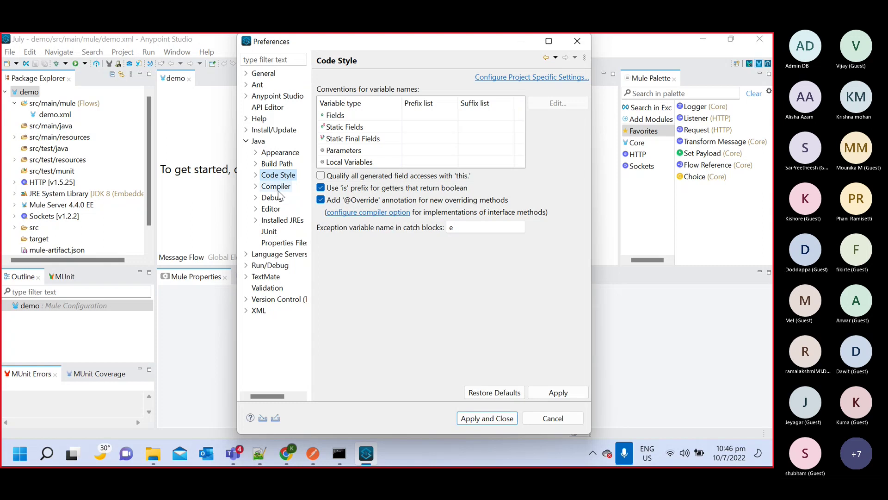
pyautogui.click(276, 187)
pyautogui.click(274, 199)
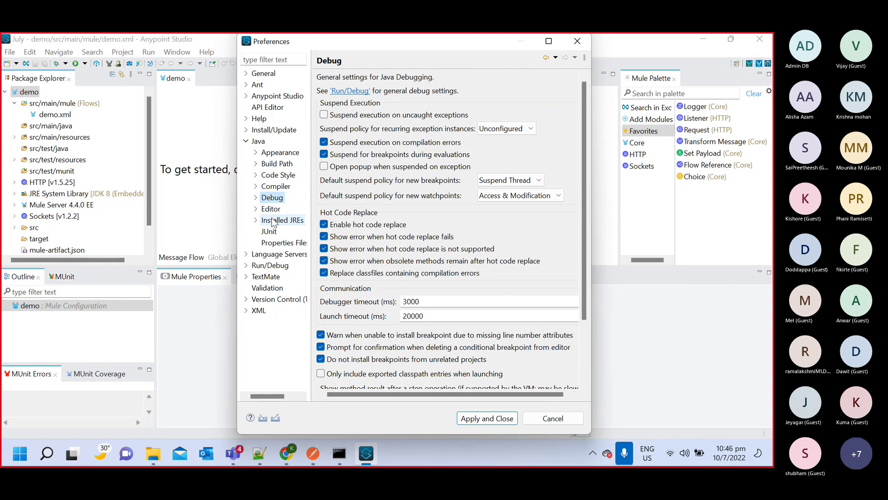
pyautogui.click(271, 209)
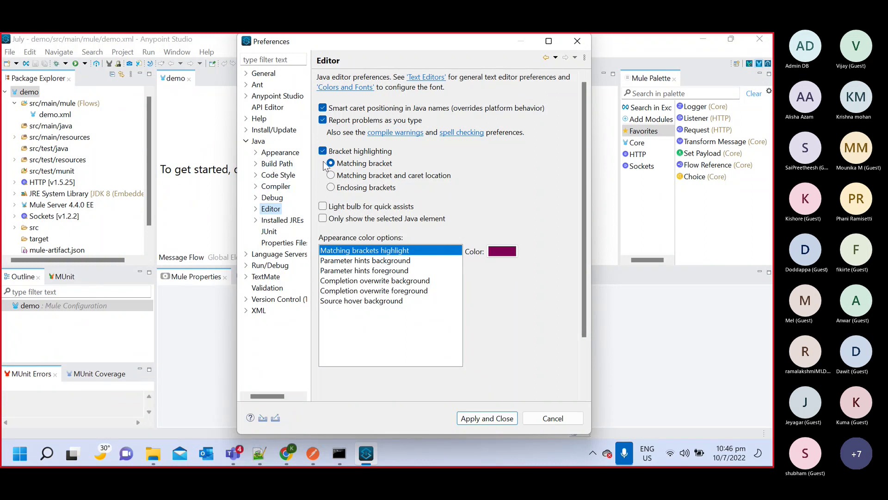
pyautogui.click(269, 141)
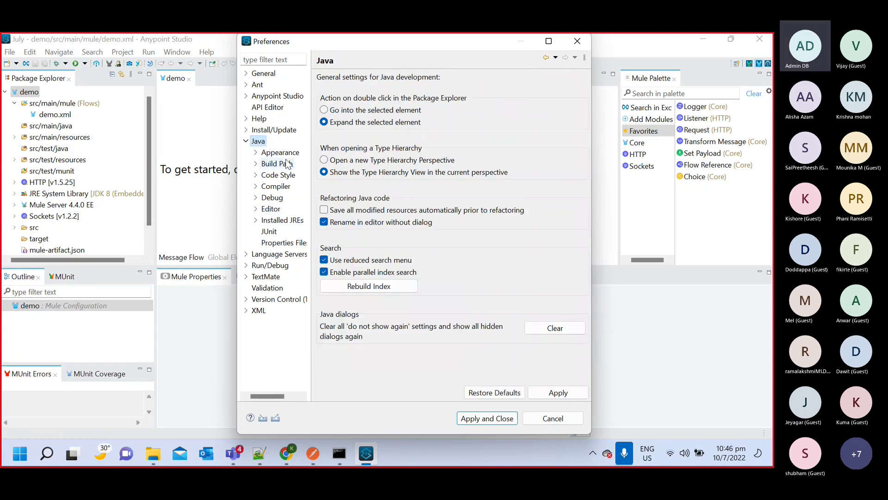
pyautogui.click(246, 141)
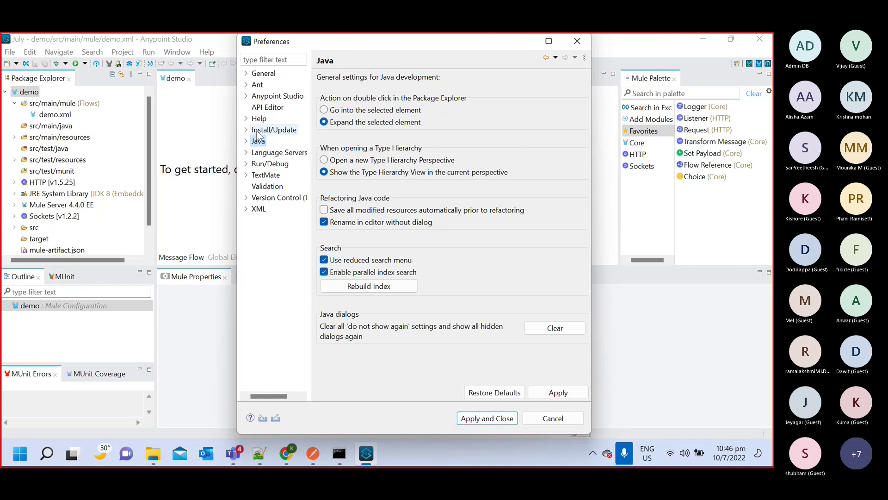
# - Filter the preferences by "mavan" and close the Preferences dialog
pyautogui.click(258, 59)
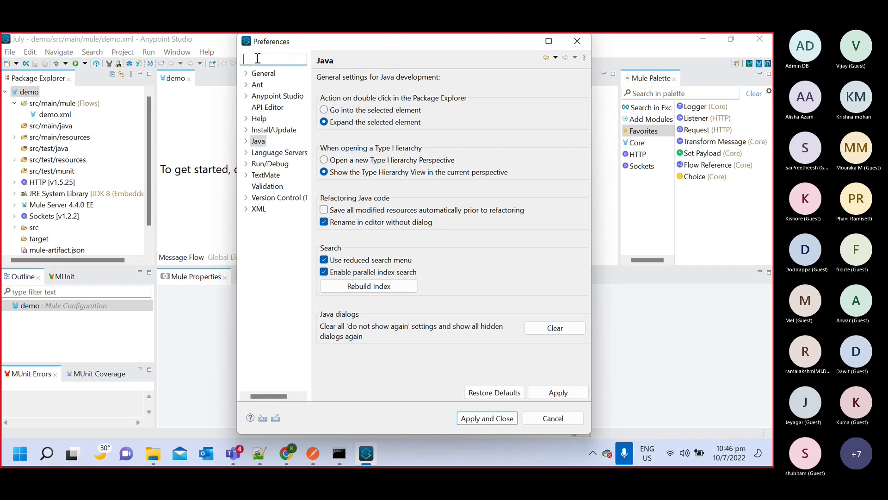
pyautogui.write('mav')
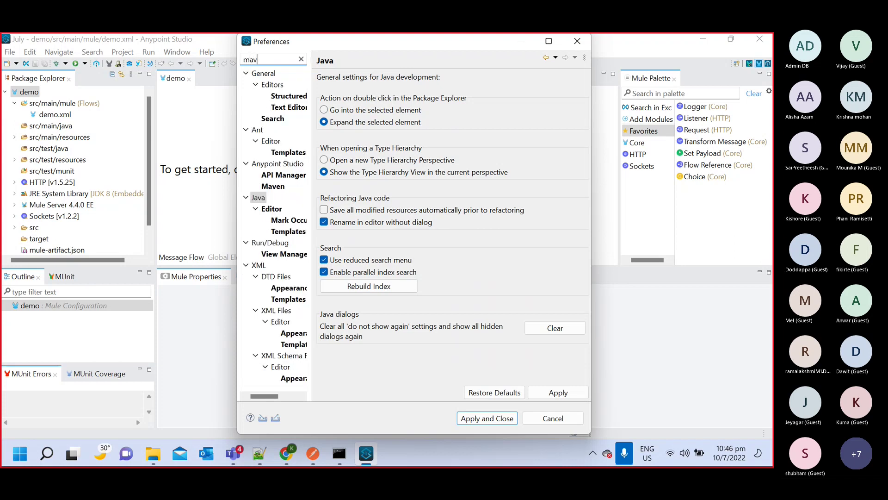
pyautogui.write('an')
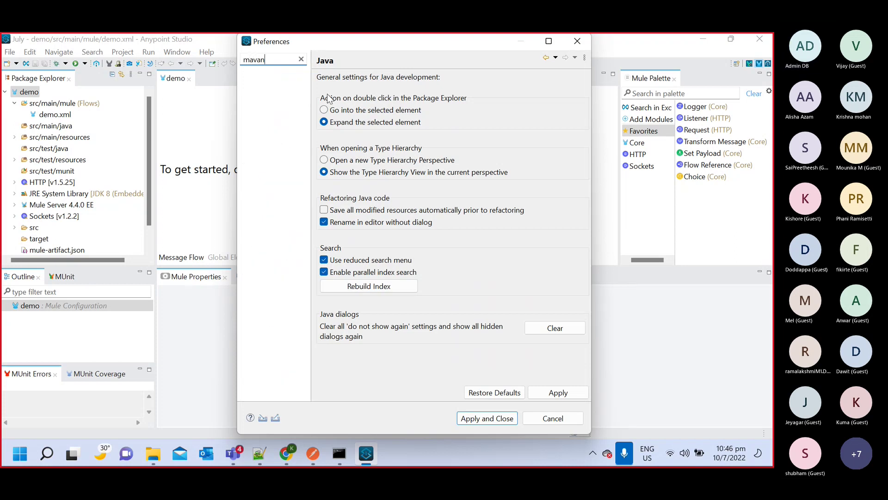
pyautogui.click(577, 41)
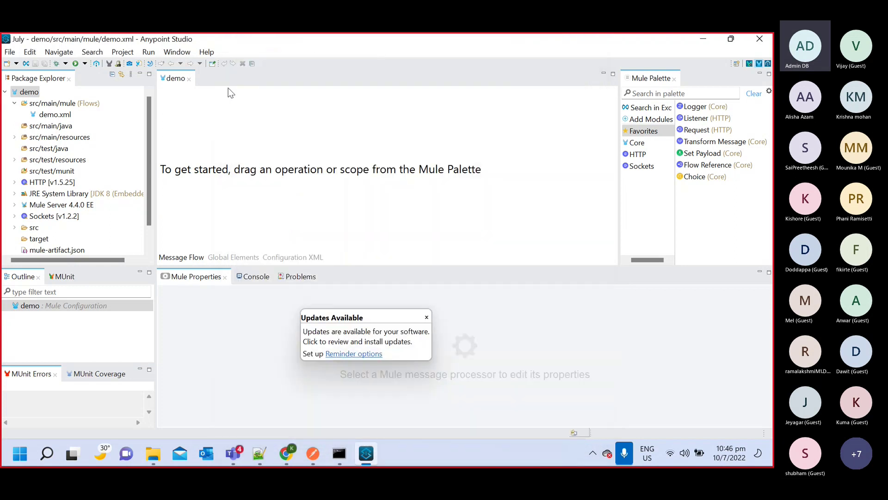
# - Create a new Mule Applications launch configuration in Run Configurations and close the dialog
pyautogui.click(149, 52)
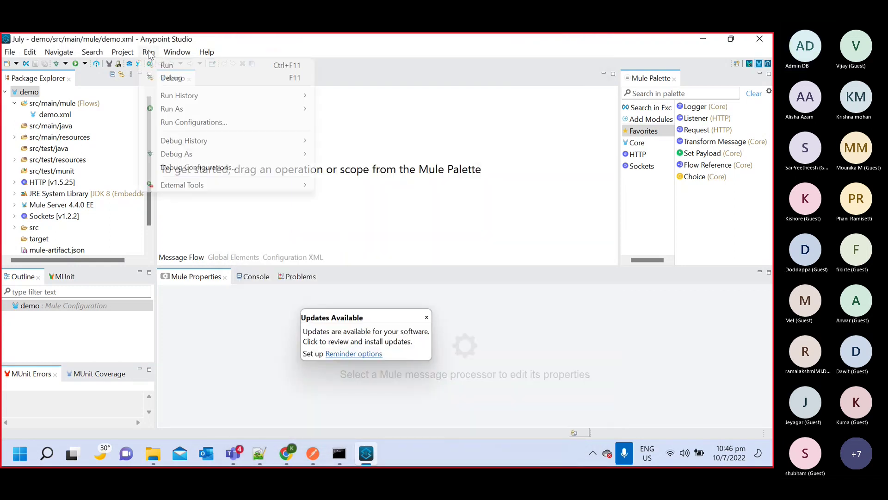
pyautogui.click(195, 122)
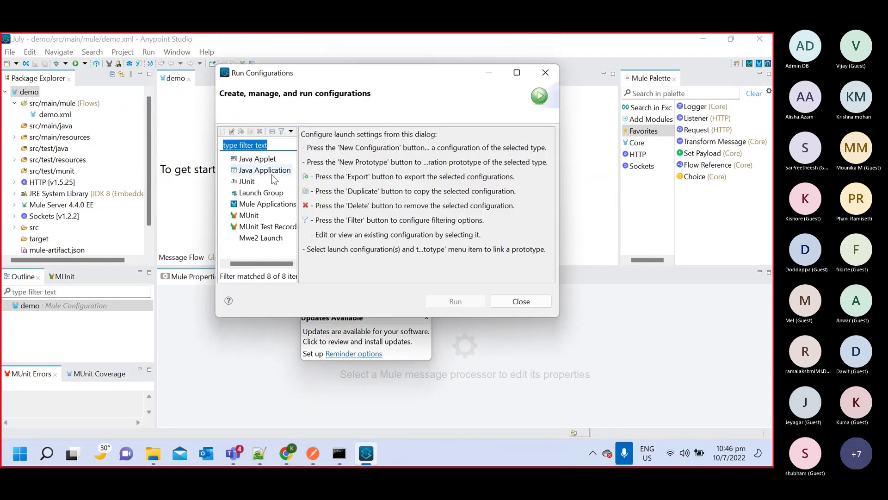
pyautogui.click(249, 205)
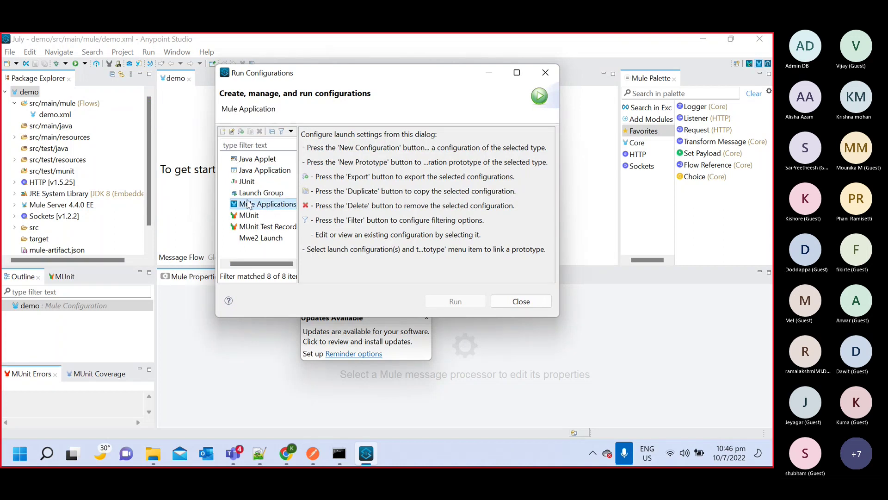
pyautogui.click(222, 132)
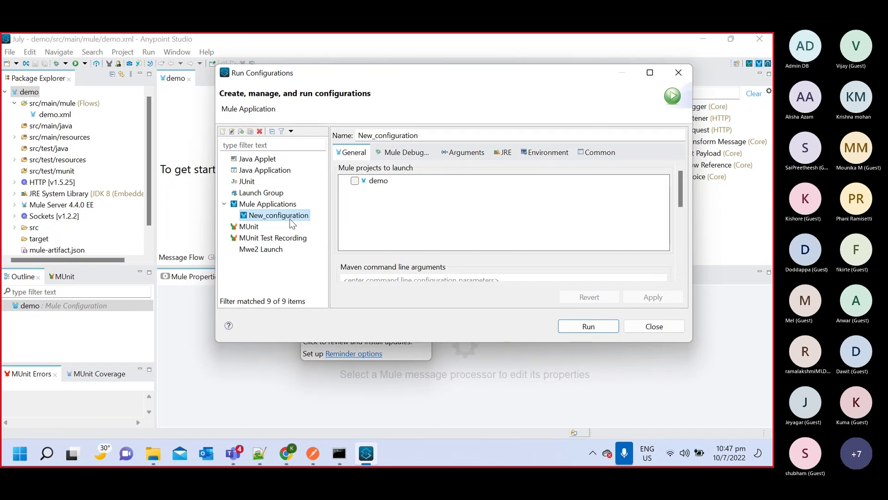
pyautogui.click(679, 71)
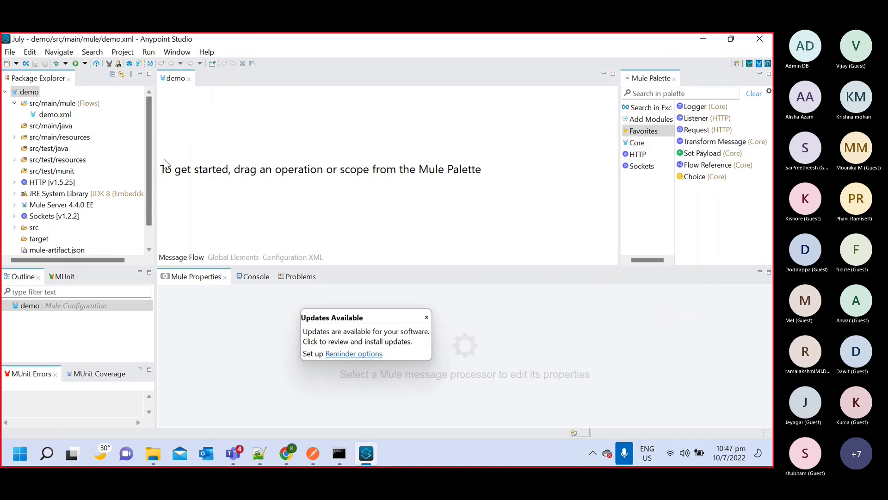
# - Try to open the property pages for the current selection and dismiss the dialog
pyautogui.click(10, 52)
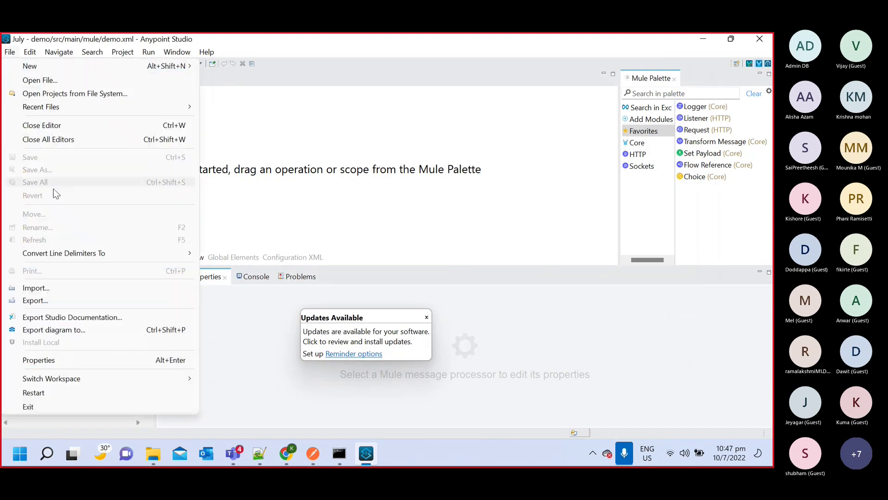
pyautogui.click(78, 359)
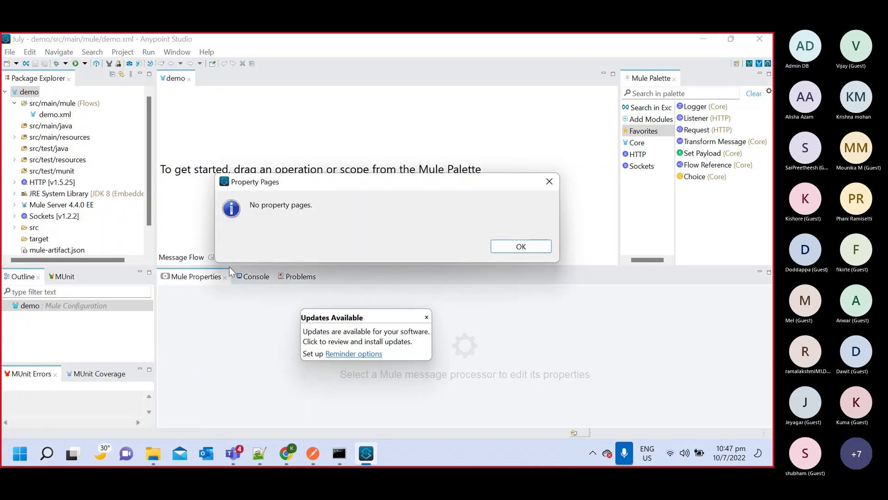
pyautogui.click(520, 247)
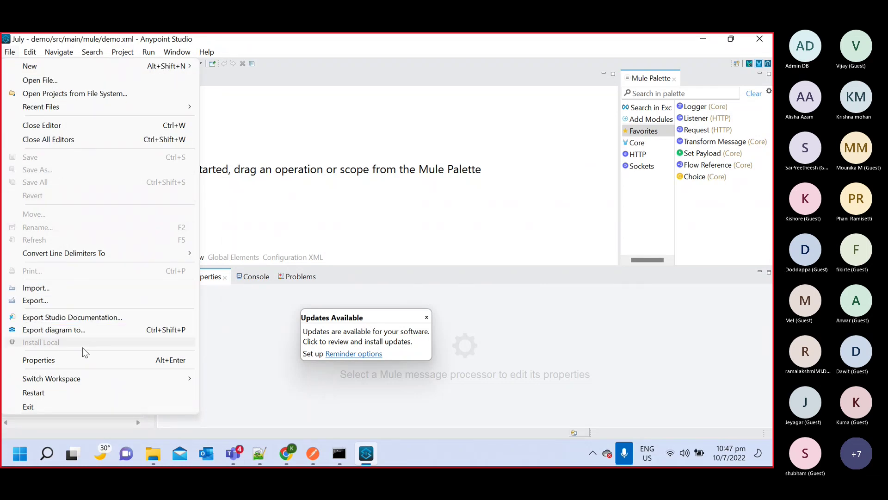
pyautogui.click(206, 150)
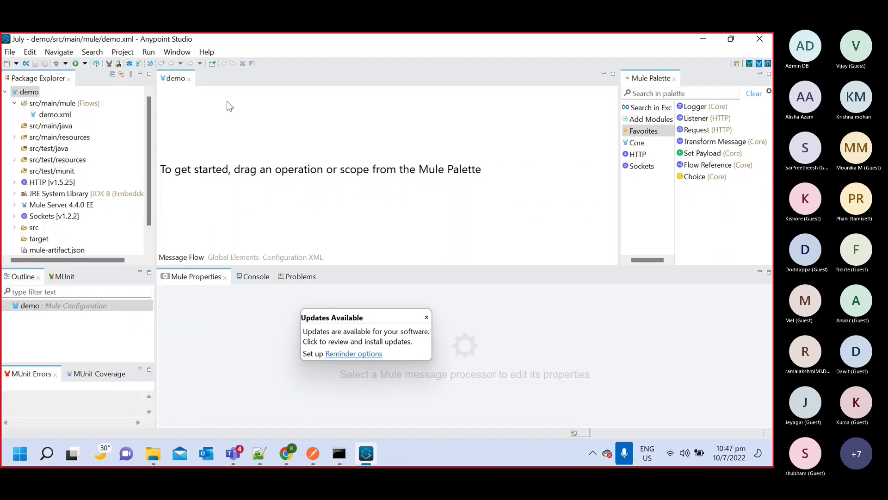
# - Open the demo project's properties and view the Java Build Path order and export settings
pyautogui.click(31, 52)
pyautogui.moveTo(54, 56)
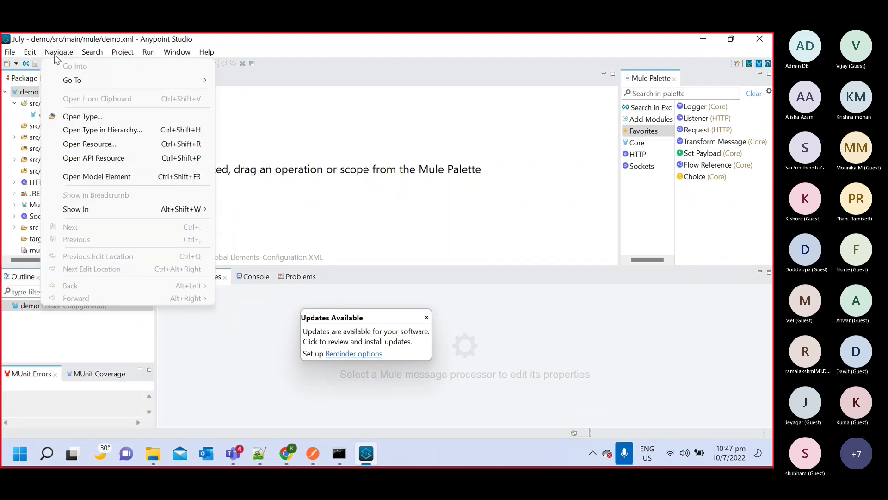
pyautogui.click(95, 53)
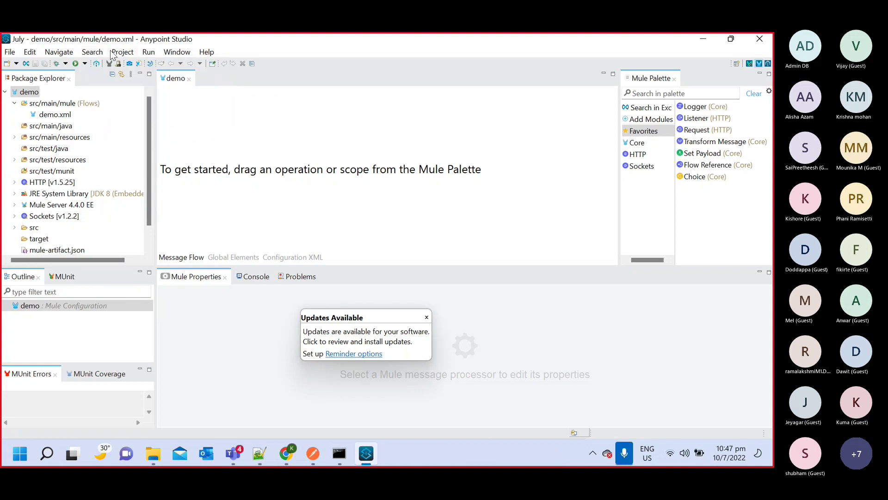
pyautogui.click(117, 52)
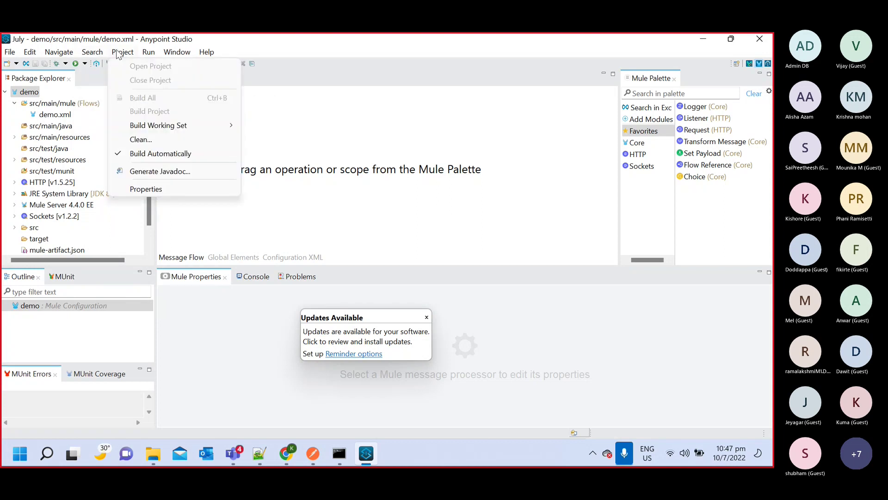
pyautogui.click(159, 188)
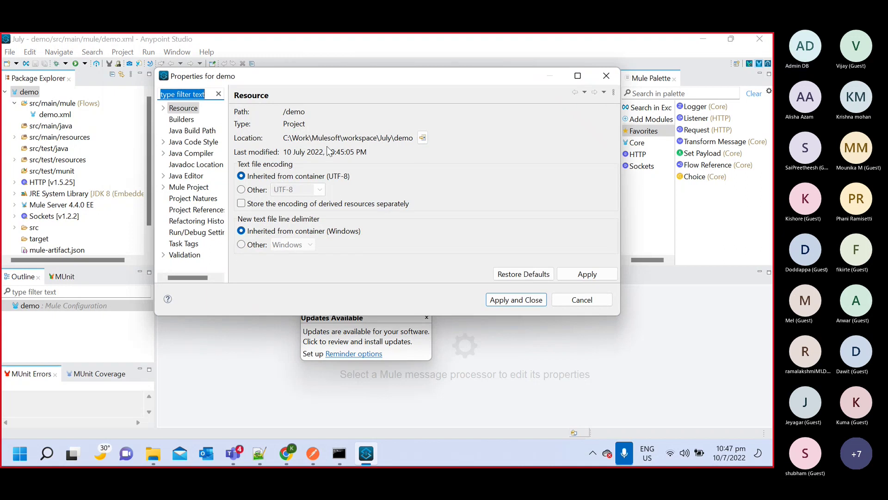
pyautogui.click(190, 131)
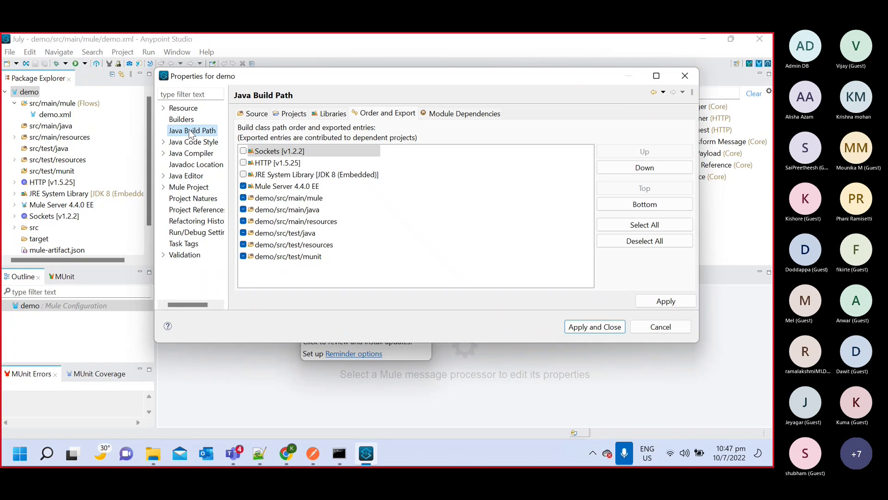
pyautogui.click(352, 152)
# - Filter the demo project's properties by "maven" and clear the filter
pyautogui.click(192, 94)
pyautogui.write('mav')
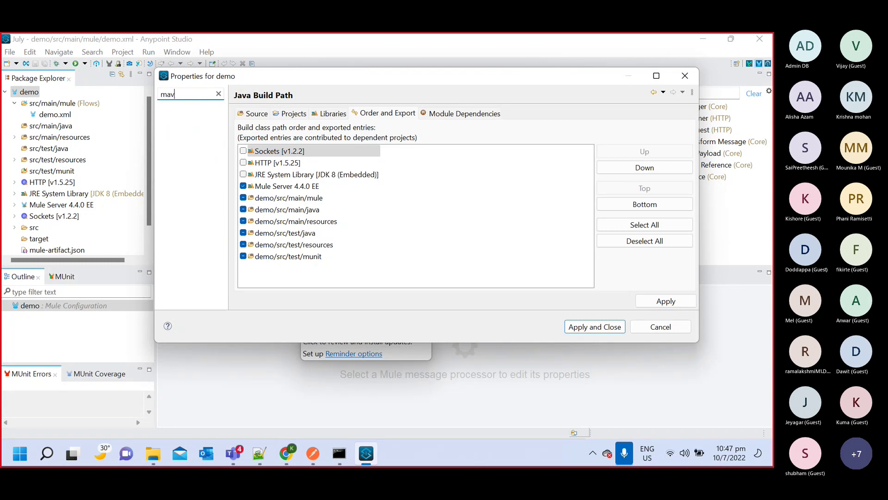
pyautogui.write('en')
pyautogui.press('BackSpace')
pyautogui.press('BackSpace')
pyautogui.press('BackSpace')
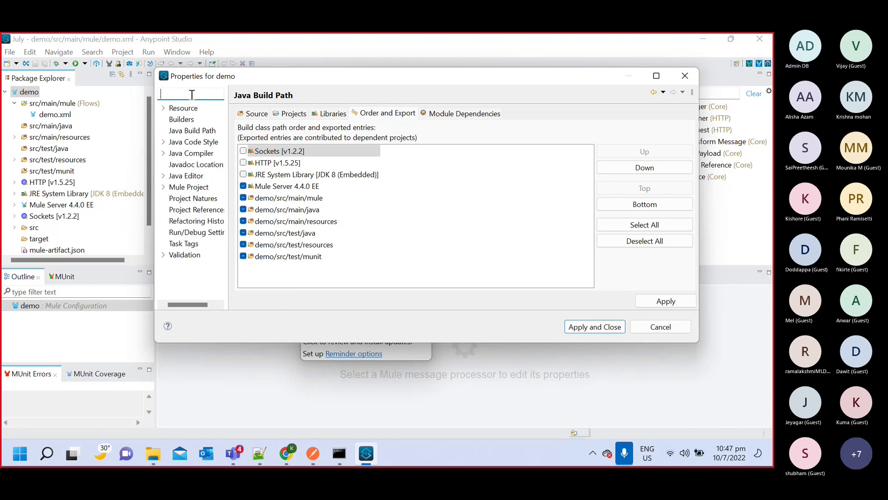
# - Examine the Resource pages, Builders, Java Build Path, Java Code Style and Java Compiler pages of the project properties
pyautogui.click(183, 109)
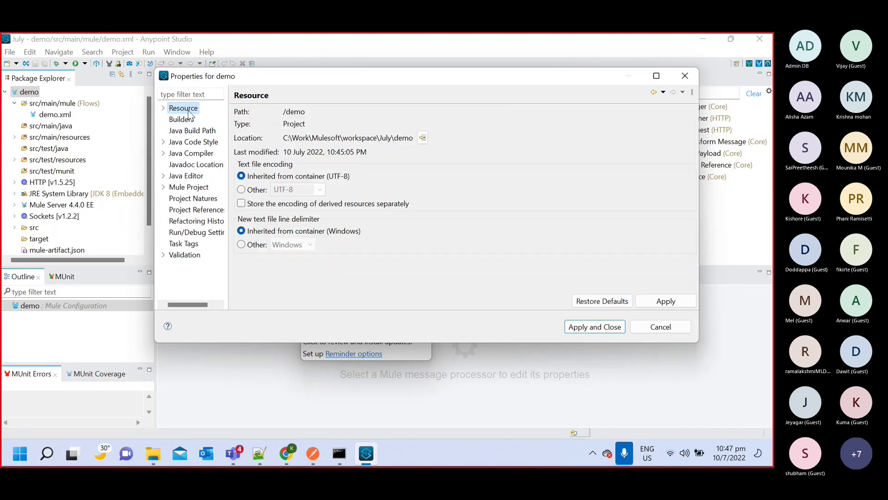
pyautogui.doubleClick(172, 110)
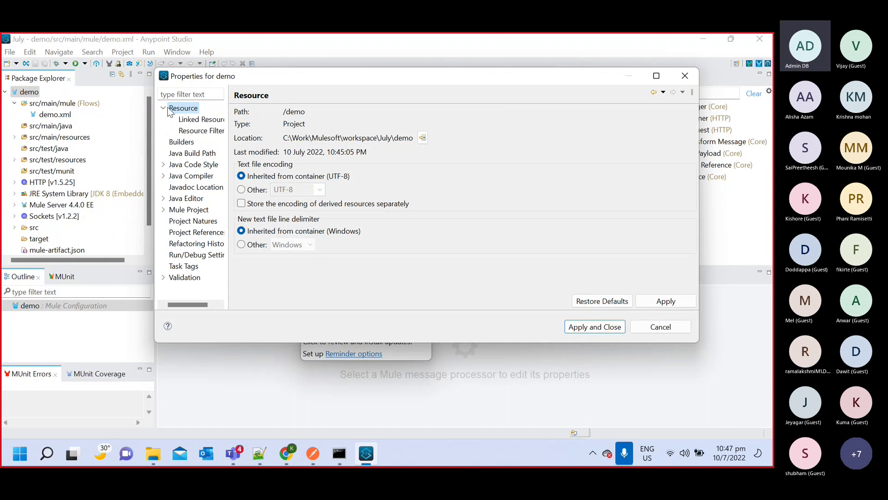
pyautogui.click(187, 120)
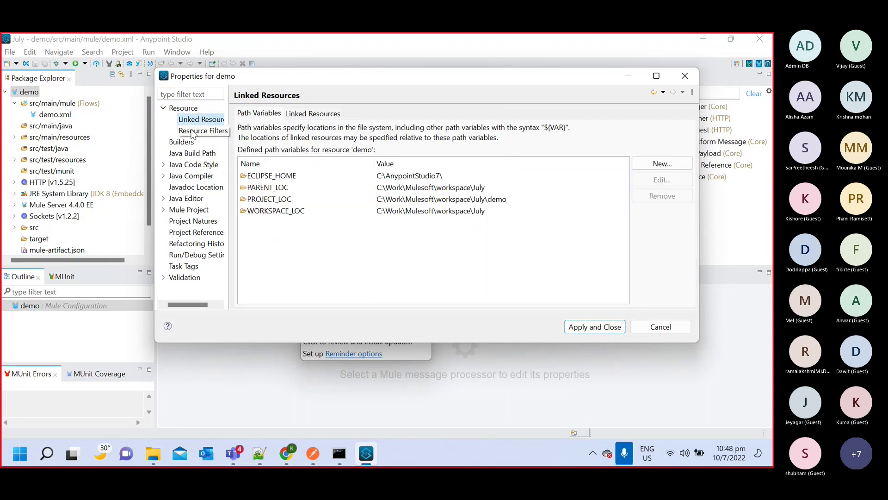
pyautogui.click(192, 133)
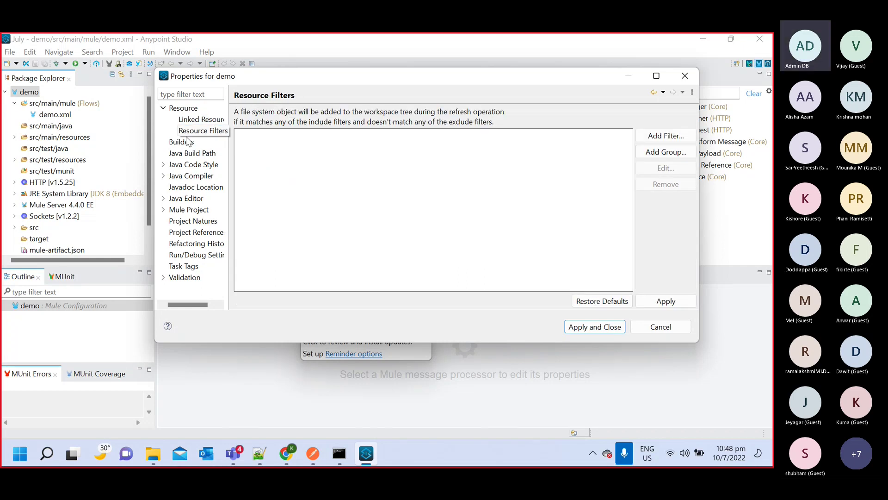
pyautogui.click(185, 143)
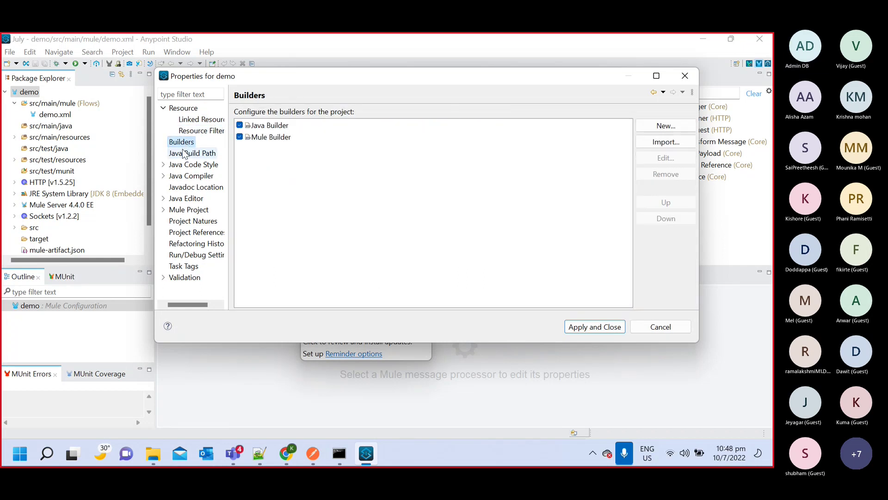
pyautogui.click(187, 154)
pyautogui.click(180, 167)
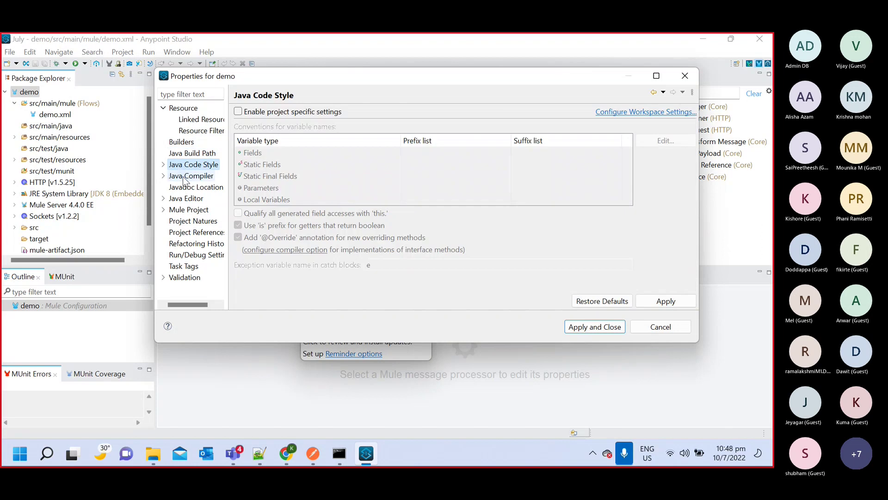
pyautogui.click(184, 175)
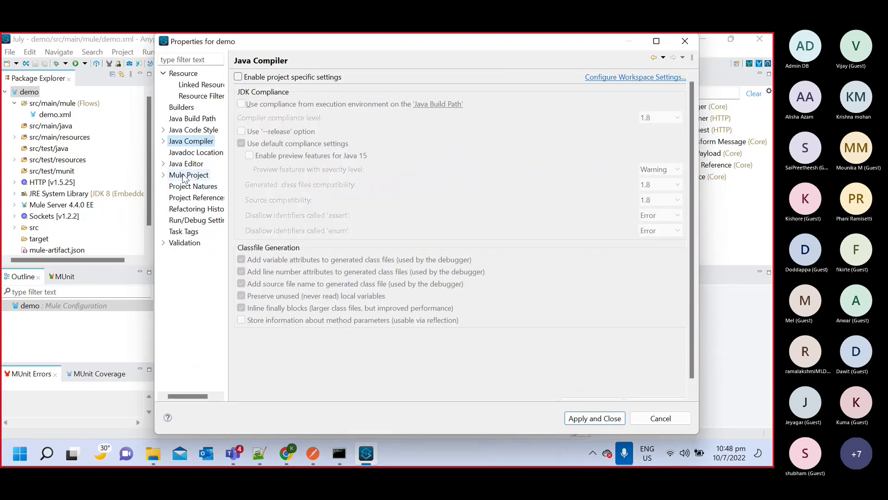
# - View the Mule Project runtime settings and its APIs, Documentation and Modules pages
pyautogui.click(185, 178)
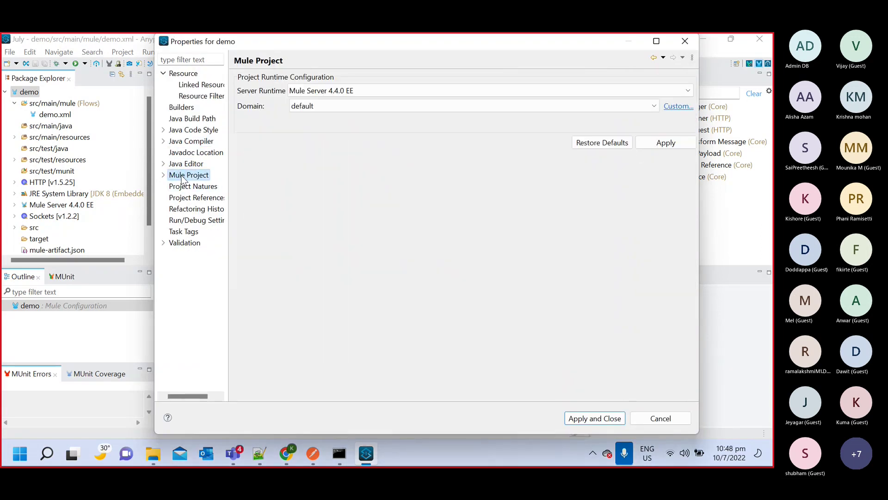
pyautogui.click(164, 176)
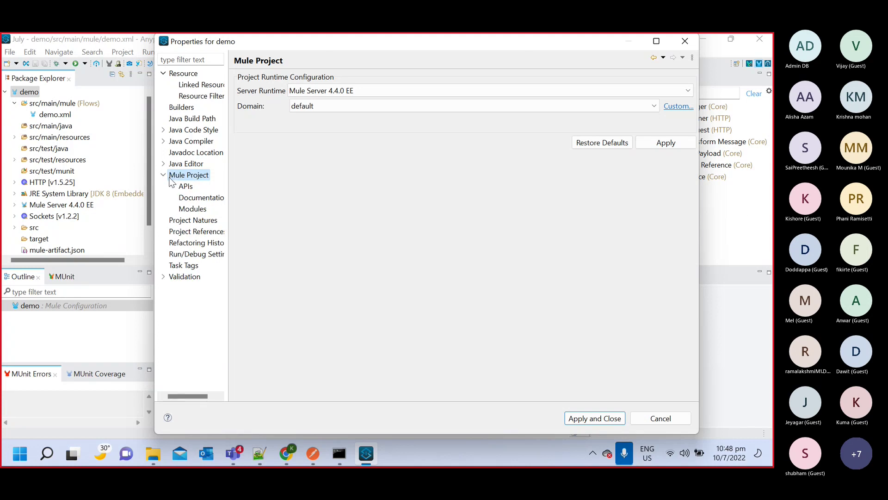
pyautogui.click(184, 186)
pyautogui.click(190, 197)
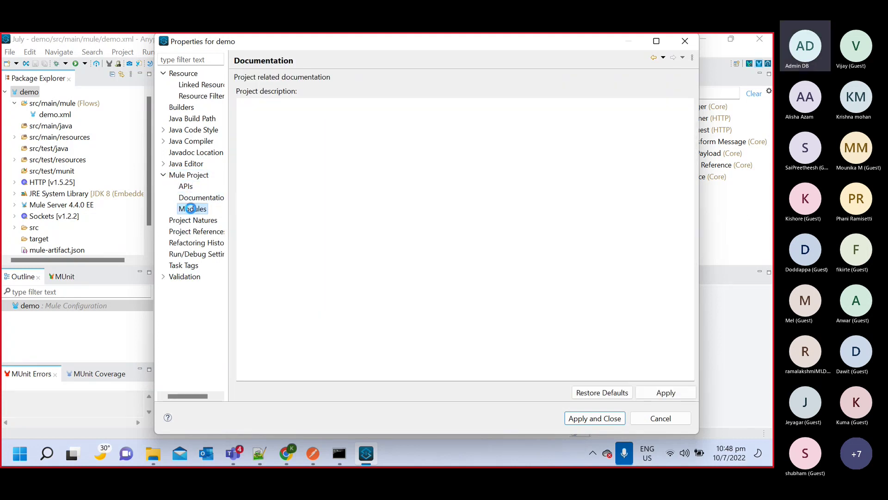
pyautogui.click(192, 208)
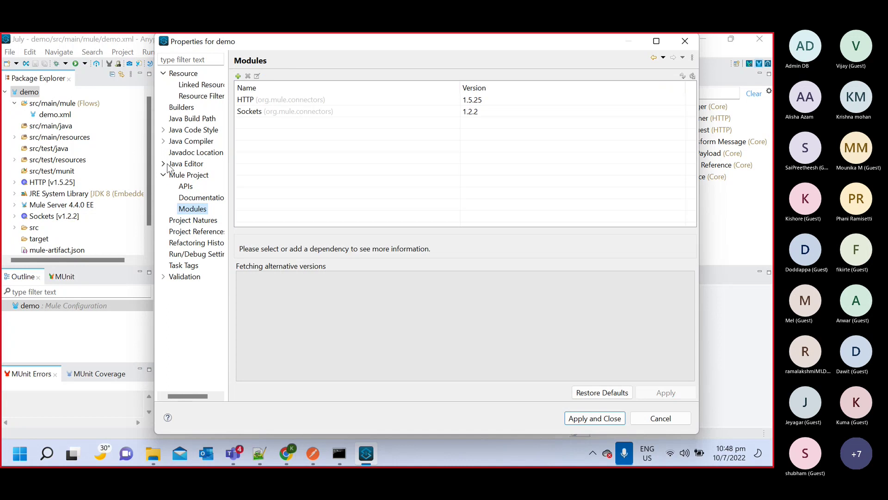
# - Check the Project Natures, Project References, Run/Debug Settings and Refactoring History pages, and close the project properties
pyautogui.click(198, 222)
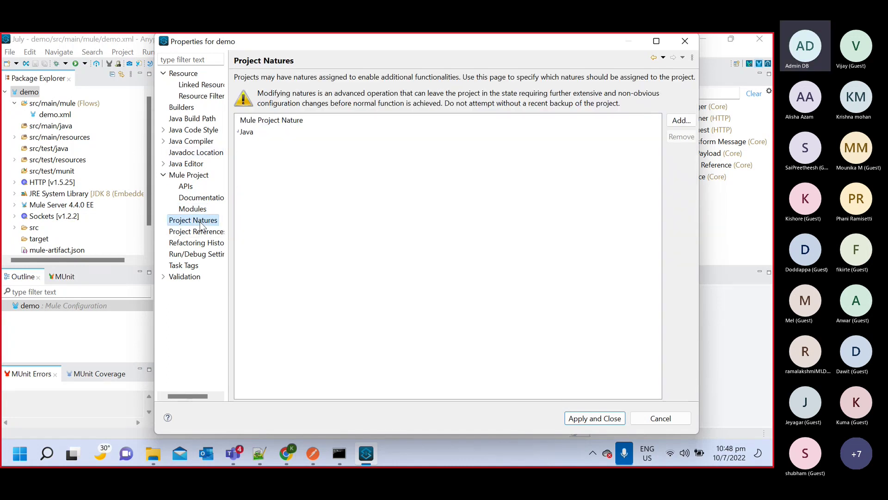
pyautogui.click(200, 232)
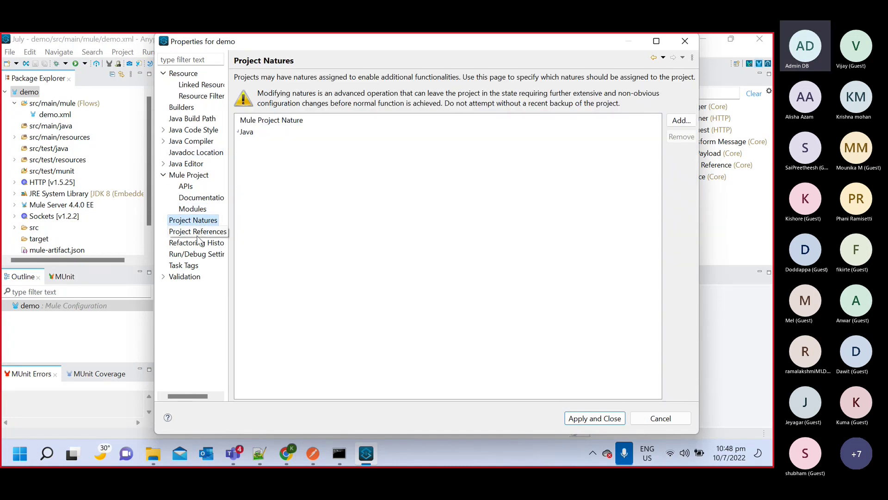
pyautogui.click(193, 252)
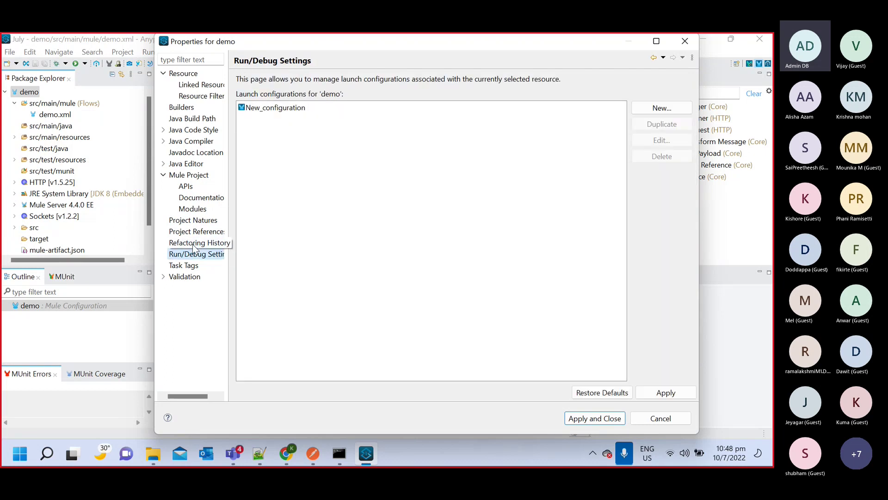
pyautogui.click(193, 245)
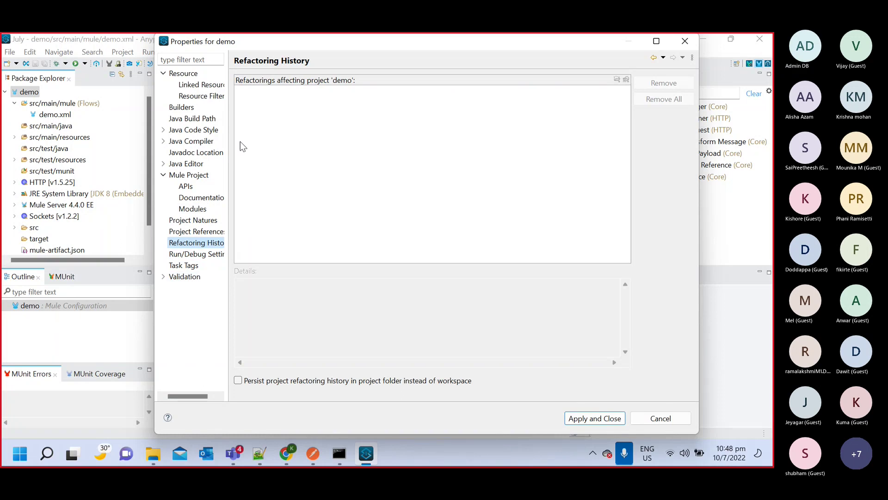
pyautogui.press('Escape')
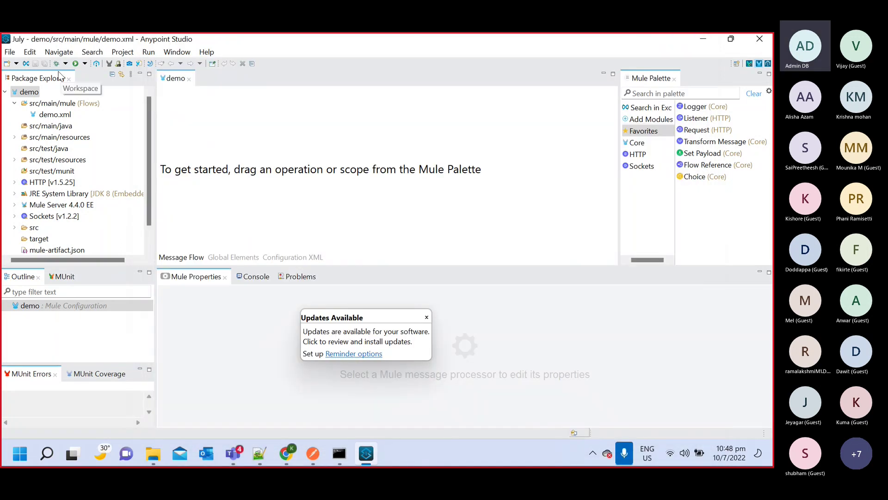
pyautogui.click(14, 53)
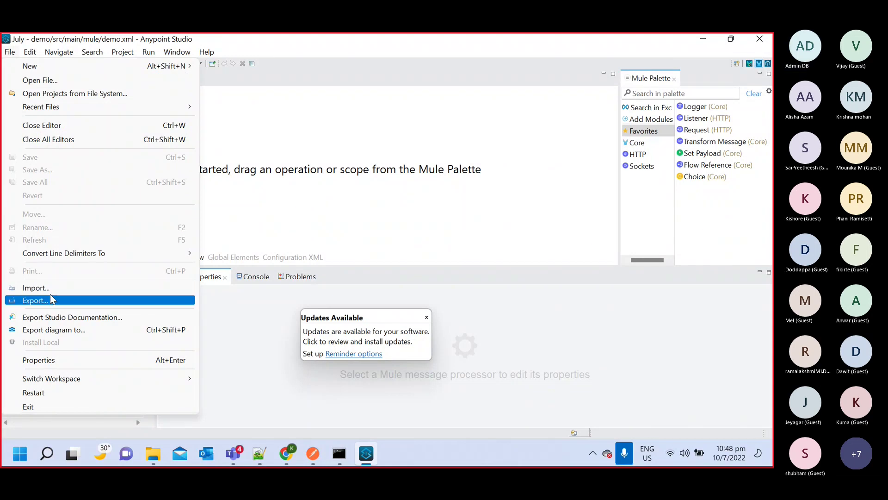
pyautogui.click(240, 134)
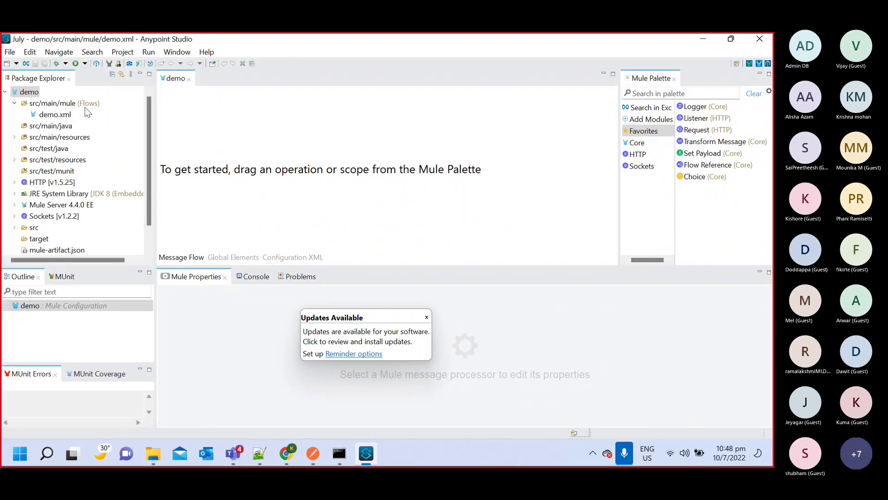
pyautogui.click(33, 92)
pyautogui.rightClick(34, 93)
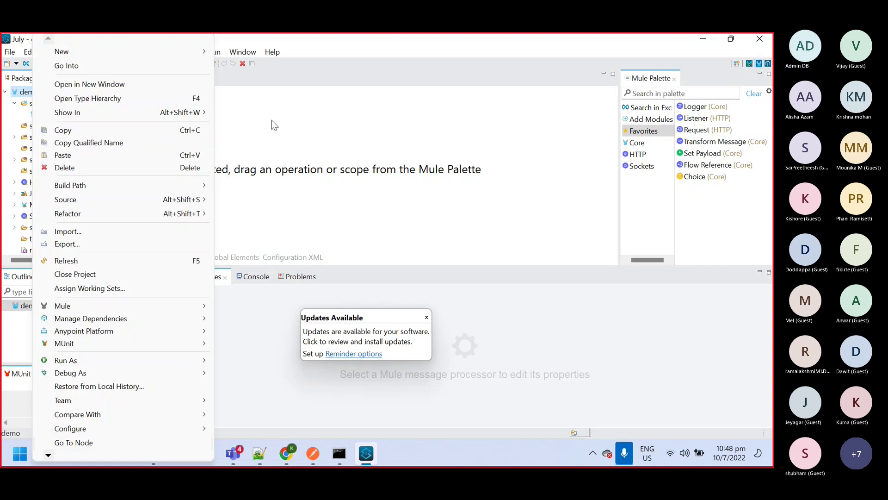
pyautogui.press('Escape')
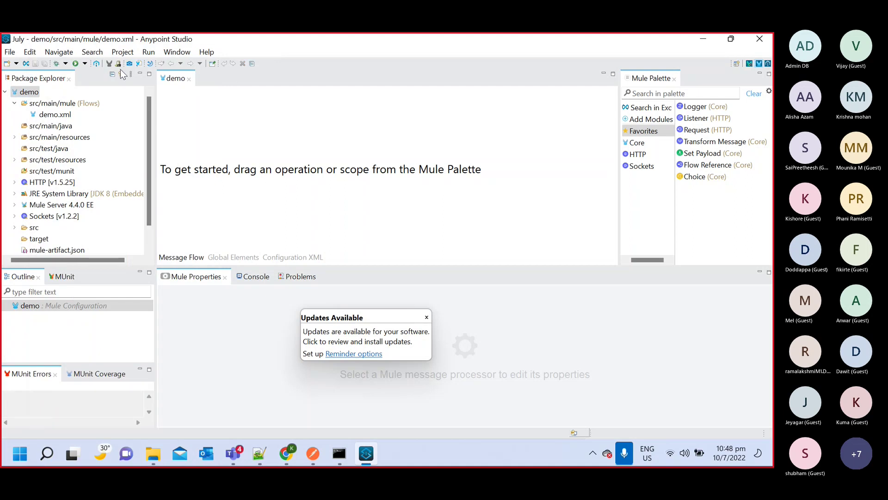
# - Open the workspace-wide preferences of Anypoint Studio
pyautogui.click(30, 94)
pyautogui.click(270, 53)
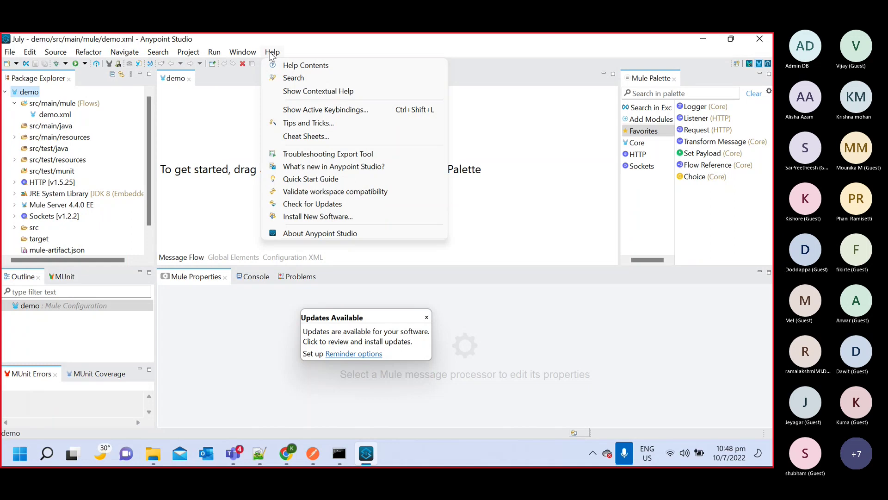
pyautogui.moveTo(246, 55)
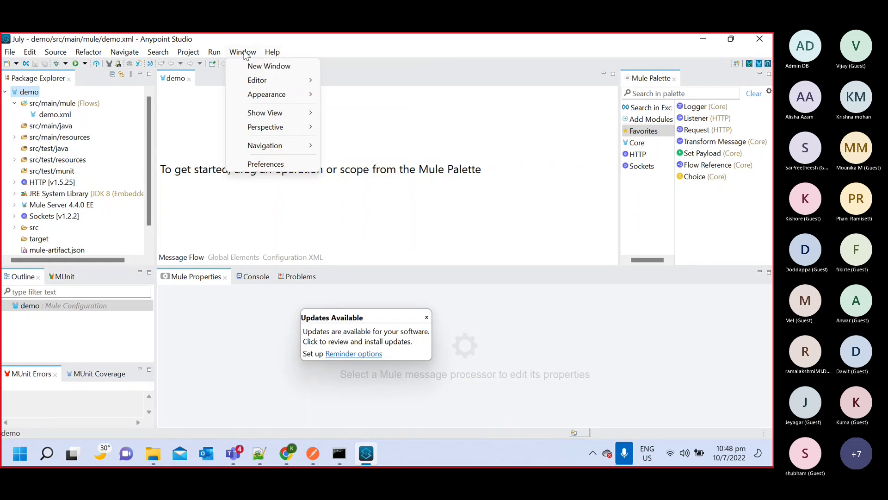
pyautogui.moveTo(255, 131)
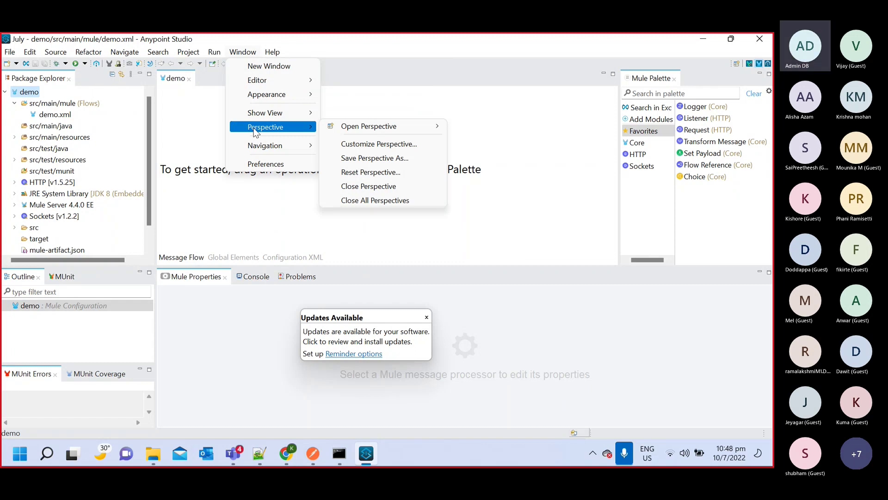
pyautogui.moveTo(255, 105)
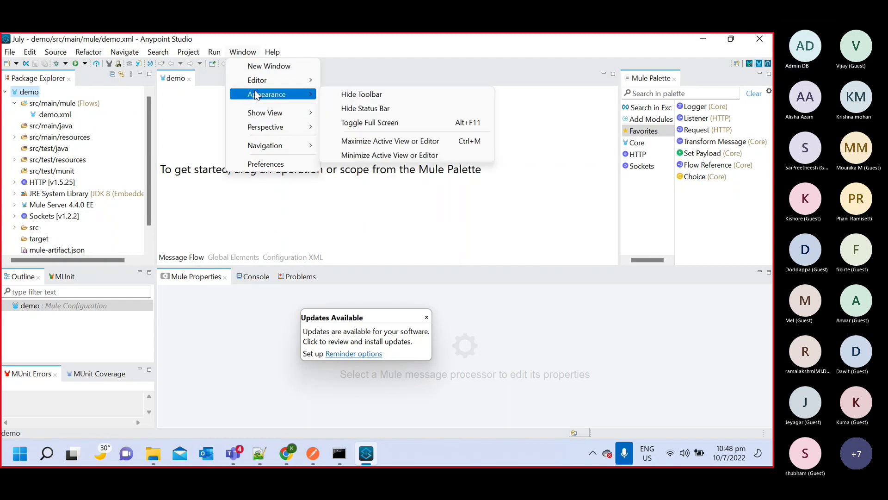
pyautogui.click(263, 165)
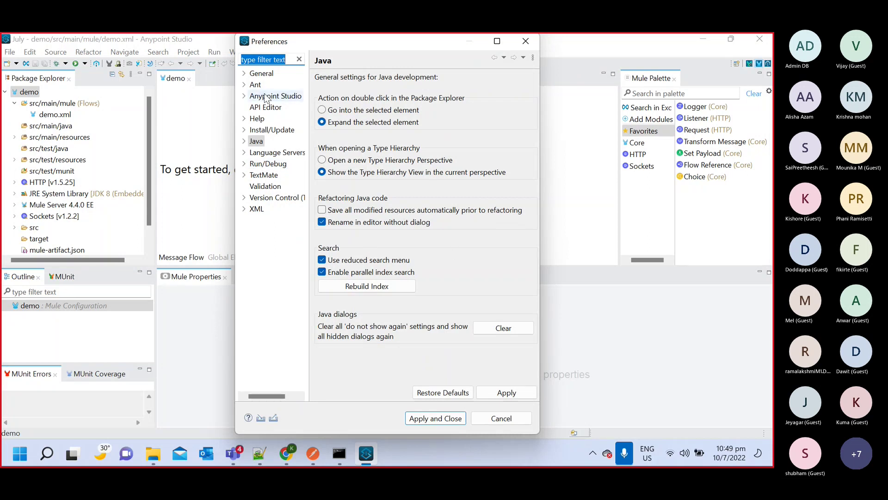
# - Expand the General preferences and view the General, Appearance, Compare/Patch and Network Connections pages
pyautogui.click(262, 74)
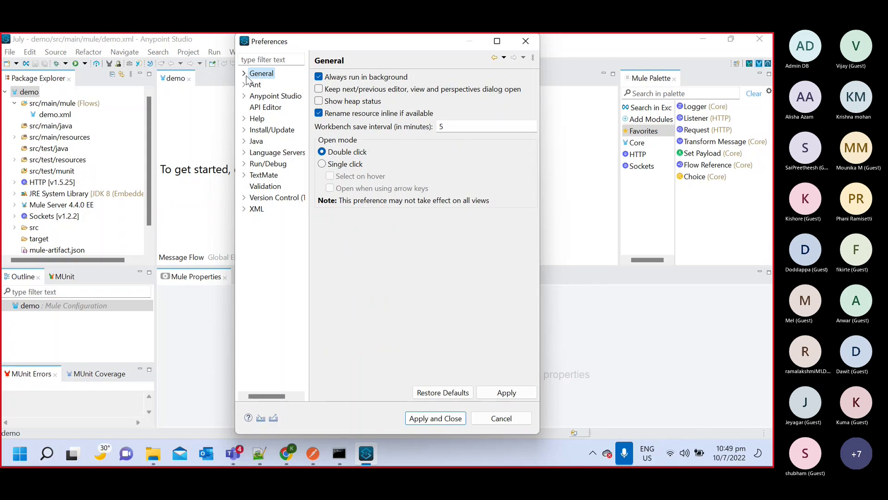
pyautogui.click(244, 74)
pyautogui.click(271, 85)
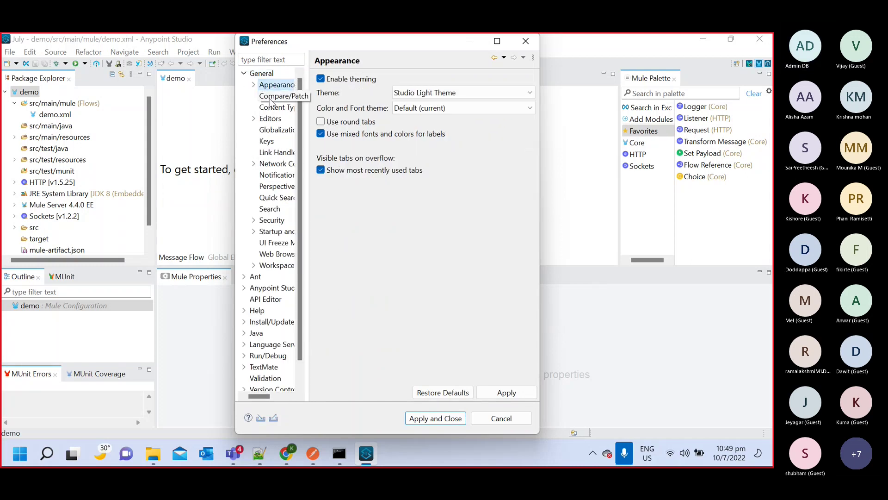
pyautogui.click(270, 96)
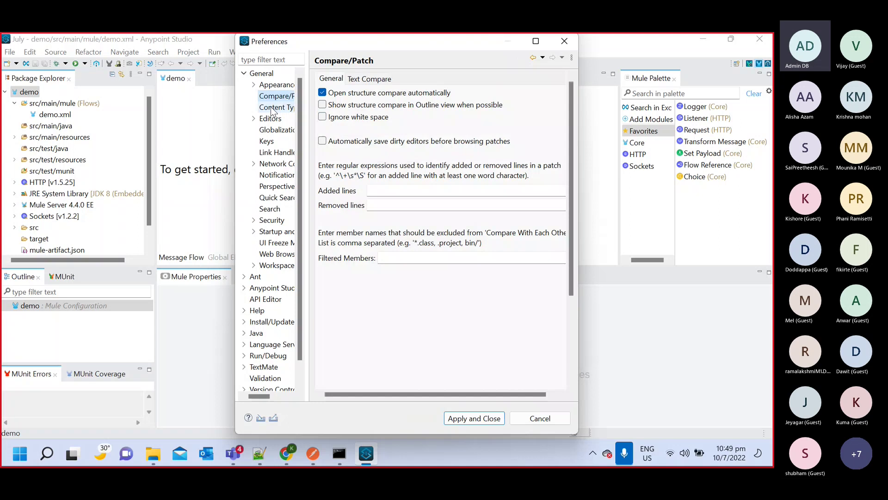
pyautogui.click(278, 166)
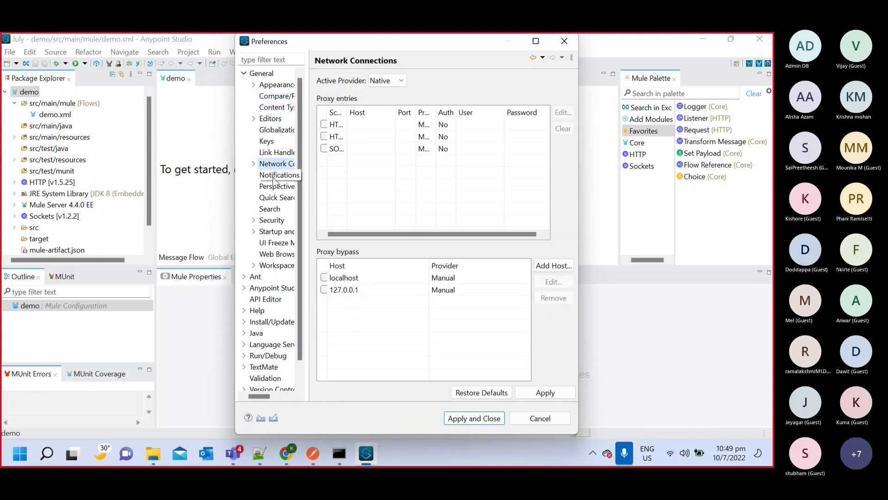
# - Expand the Anypoint Studio preference category and examine its general message flow settings and the Authentication page
pyautogui.click(259, 289)
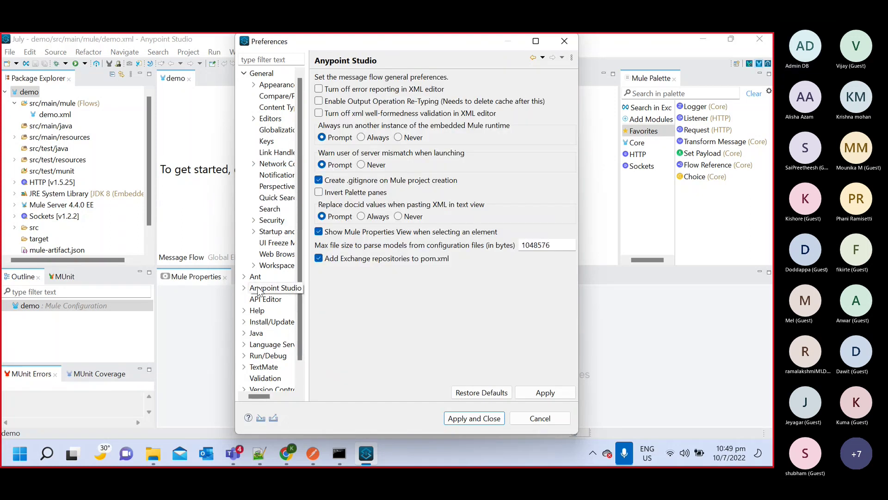
pyautogui.doubleClick(256, 289)
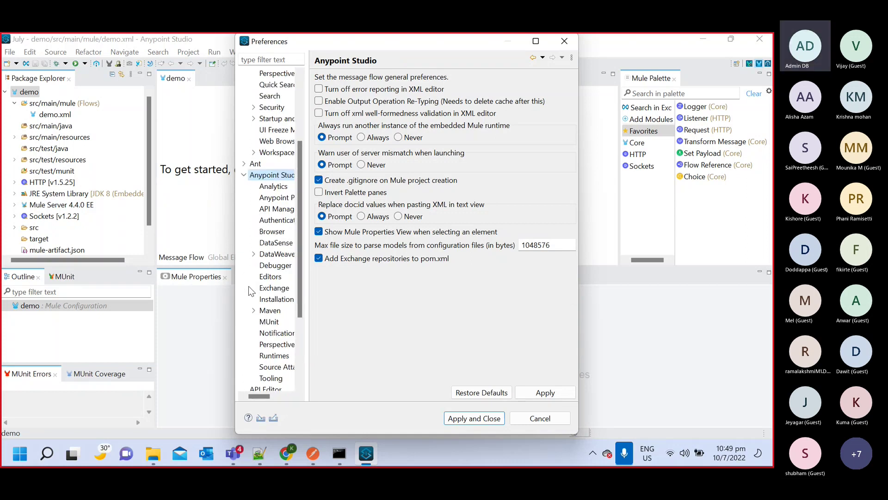
pyautogui.click(274, 212)
pyautogui.click(274, 222)
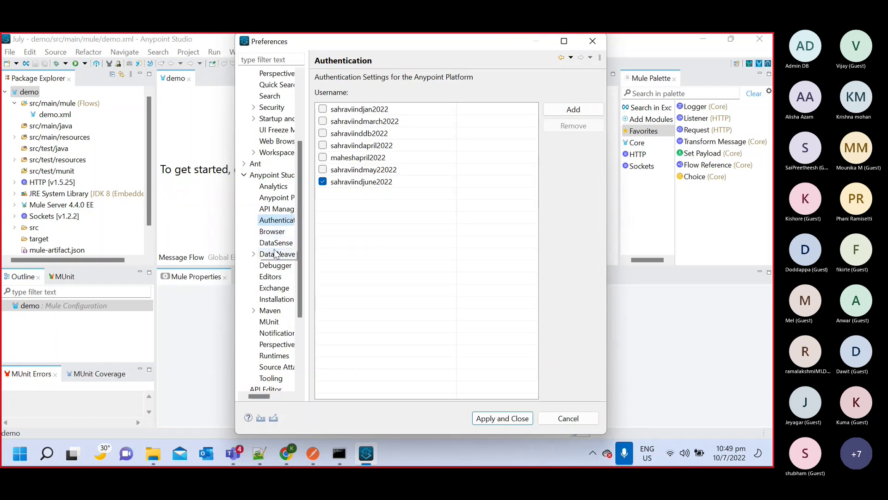
# - Examine the Maven preferences, toggling the embedded Maven installation option off and back on, and close the preferences without applying
pyautogui.click(271, 310)
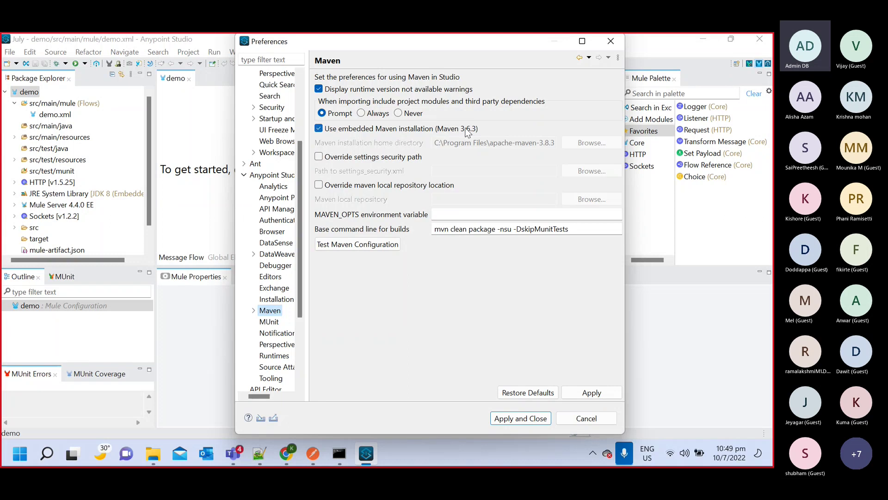
pyautogui.click(320, 129)
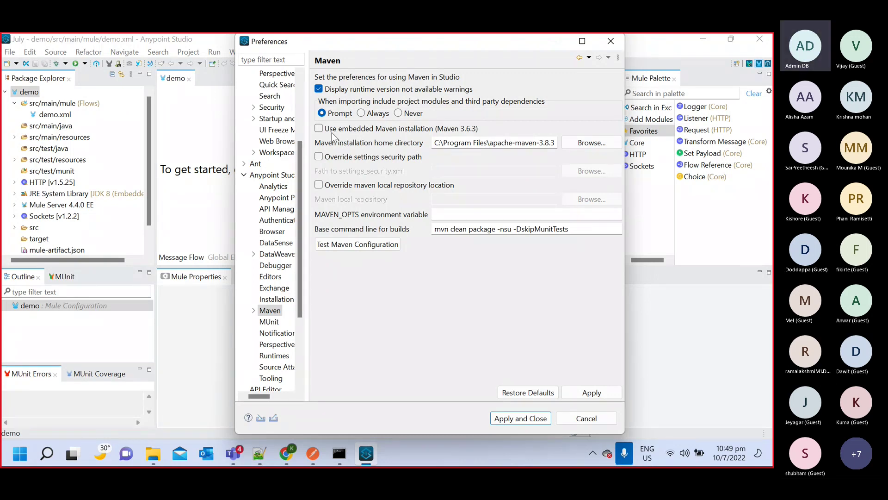
pyautogui.click(319, 128)
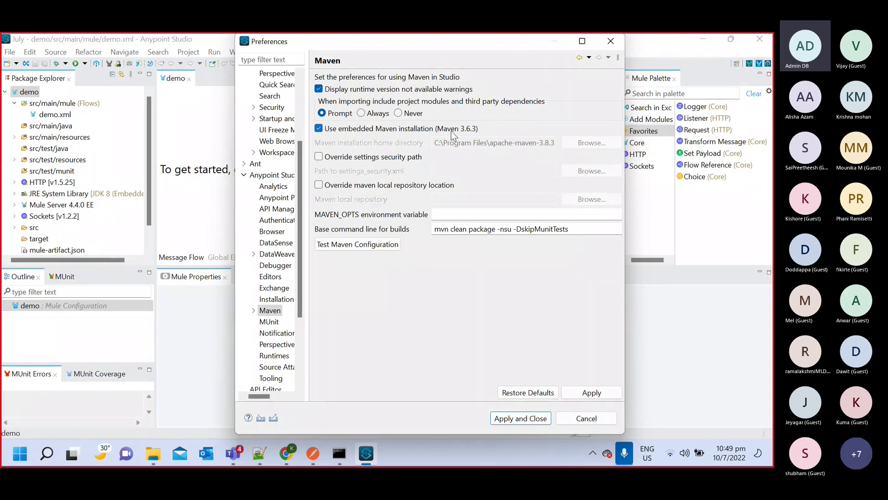
pyautogui.scroll(-2, 266, 280)
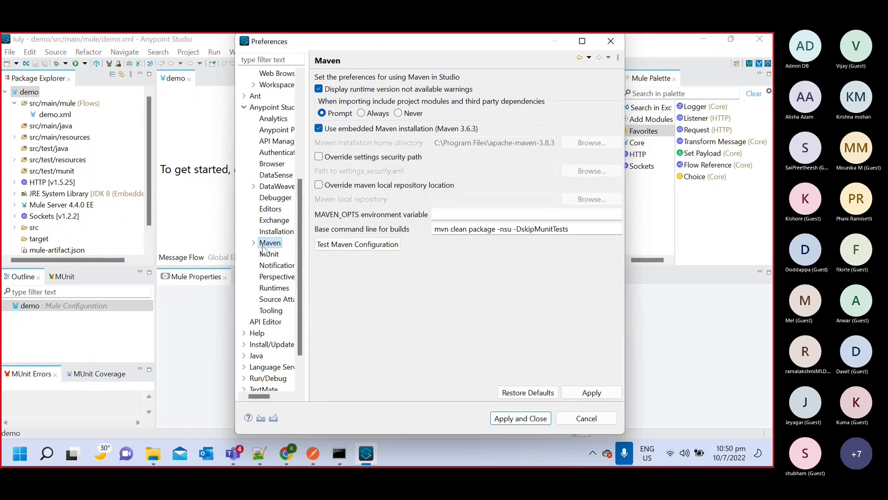
pyautogui.scroll(1, 283, 240)
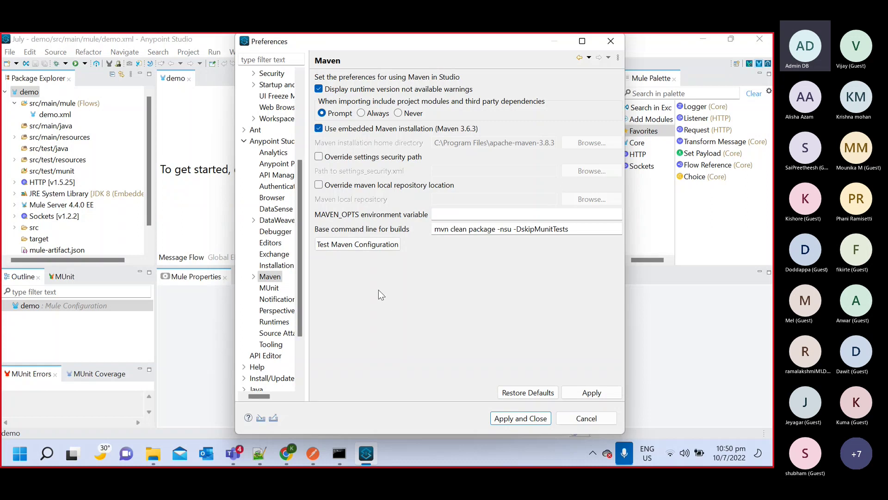
pyautogui.click(610, 41)
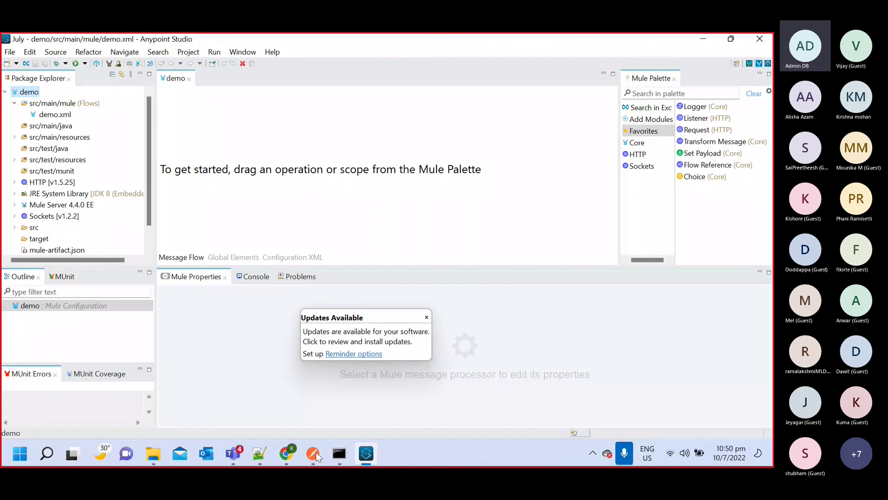
# - Switch to the Microsoft Teams meeting window and request to stop the meeting recording
pyautogui.moveTo(239, 458)
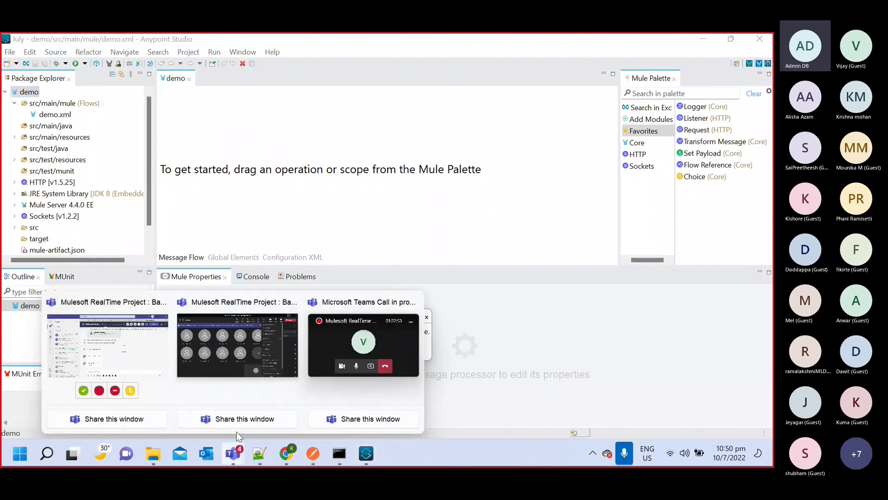
pyautogui.click(244, 349)
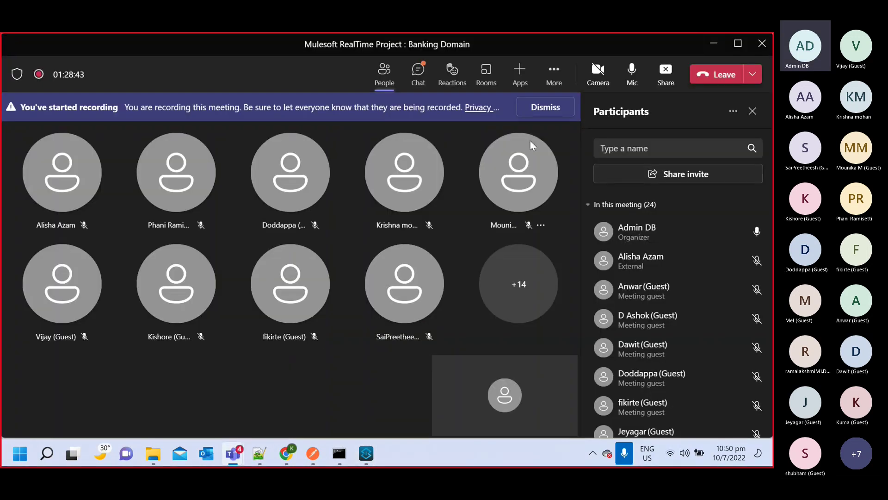
pyautogui.click(555, 72)
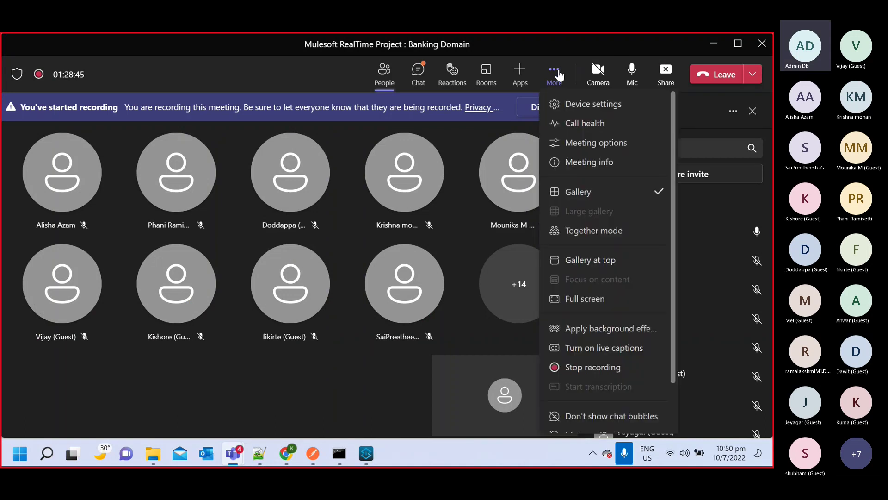
pyautogui.click(588, 368)
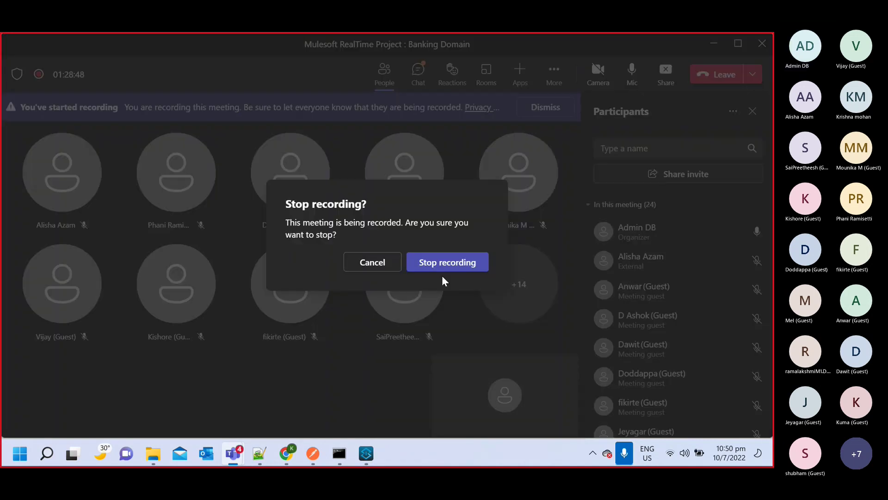